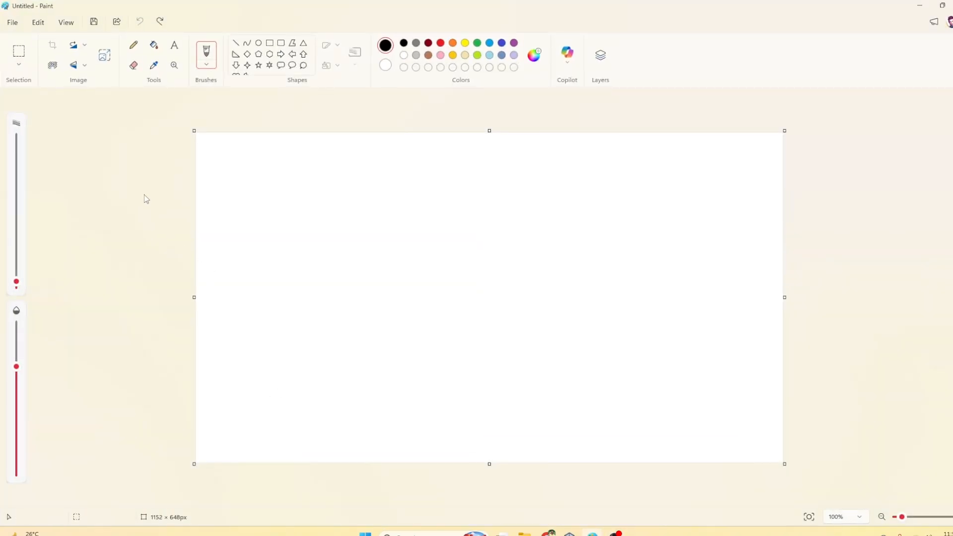
- Create a new blank canvas and draw a looping black freehand line across its upper half
left_click(13, 24)
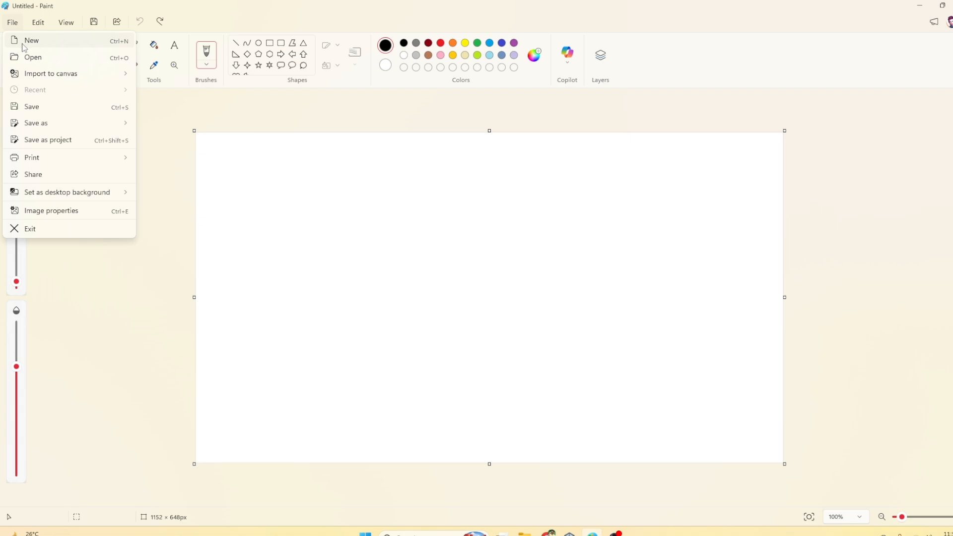
left_click(22, 42)
left_click(480, 304)
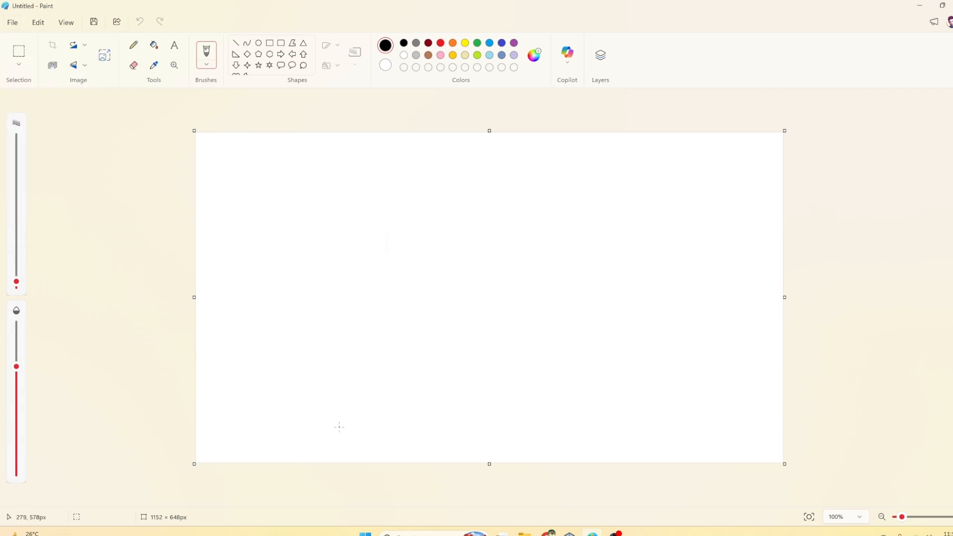
mouse_move(272, 262)
left_mouse_down()
mouse_move(320, 227)
mouse_move(463, 214)
mouse_move(629, 244)
mouse_move(743, 217)
left_mouse_up()
left_click_drag(741, 253, 737, 260)
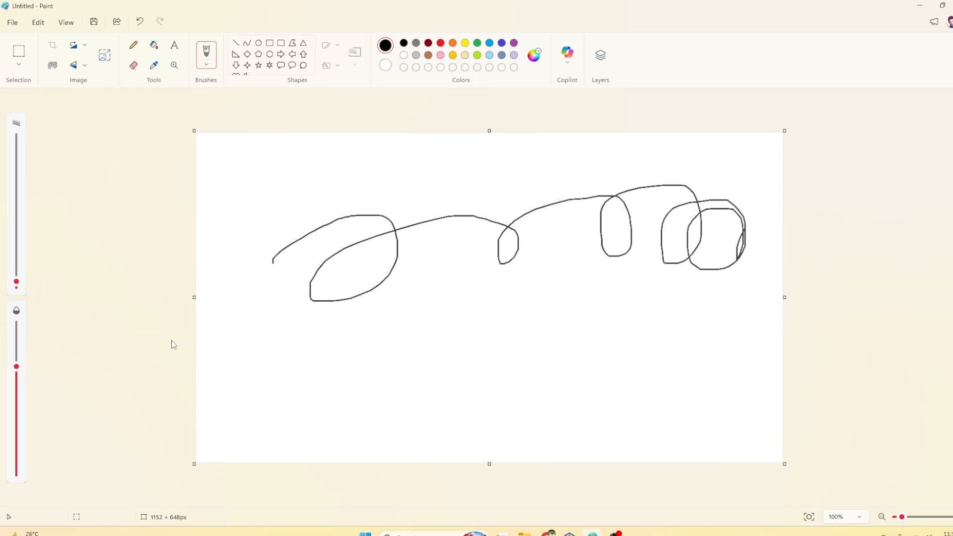
left_click_drag(251, 345, 369, 345)
mouse_move(428, 345)
left_mouse_down()
mouse_move(576, 351)
mouse_move(295, 362)
mouse_move(558, 390)
mouse_move(643, 323)
mouse_move(704, 347)
mouse_move(918, 297)
left_mouse_up()
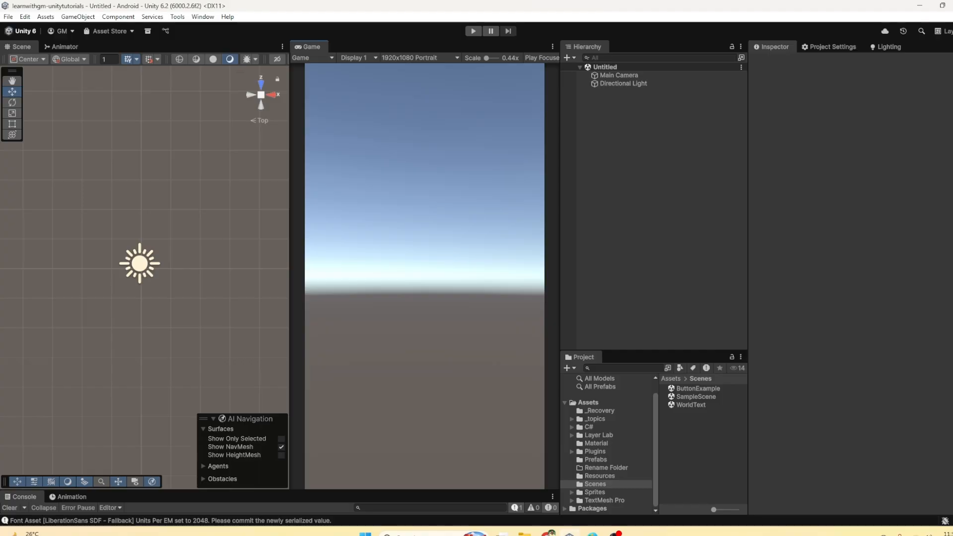
- Switch to Unity and add a Button - TextMeshPro UI element to the untitled scene
left_click(569, 533)
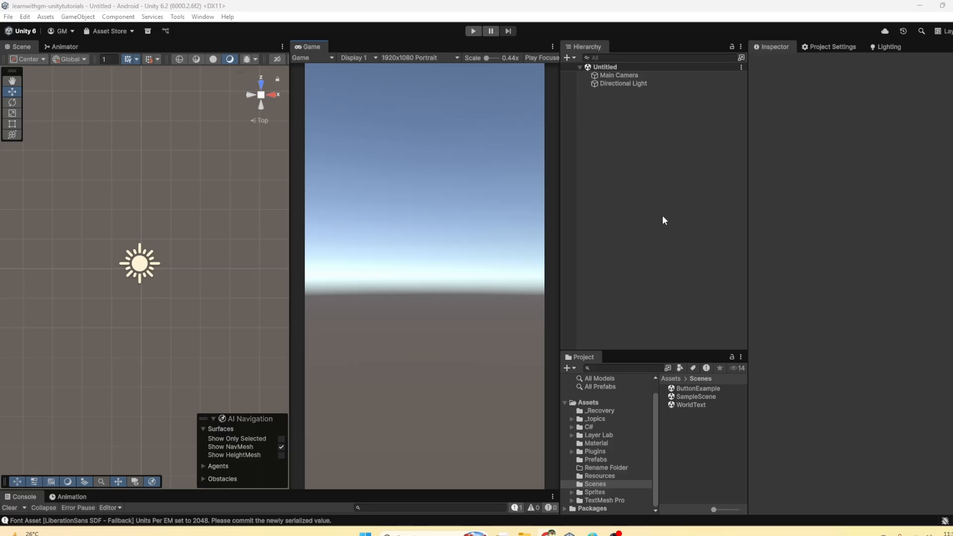
right_click(603, 136)
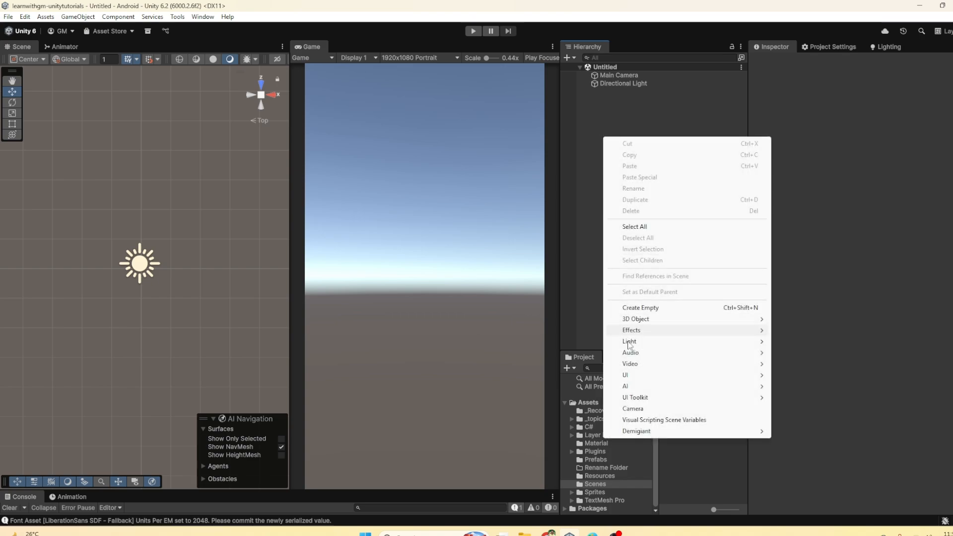
mouse_move(627, 378)
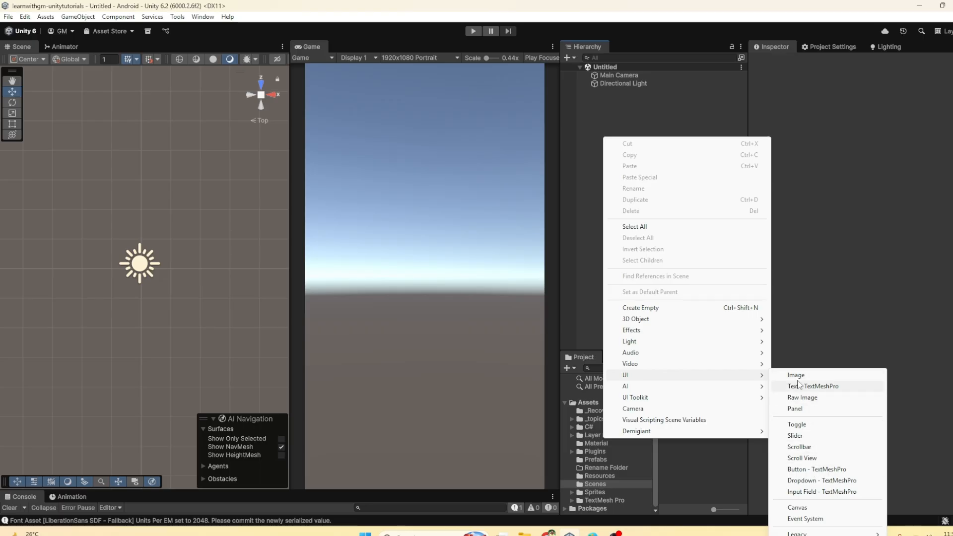
left_click(803, 471)
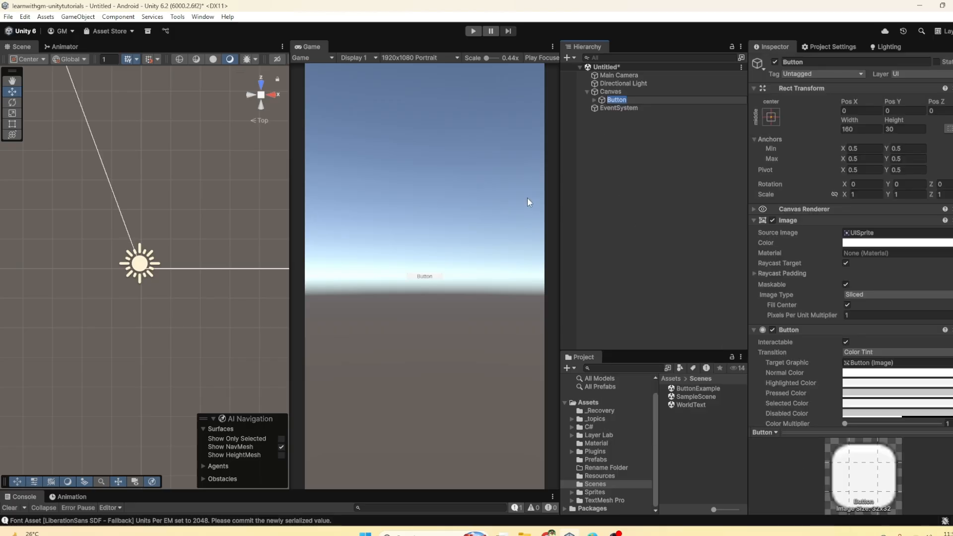
- Select the Canvas, face it in the Back view and widen the Scene view
left_click(514, 184)
left_click(616, 91)
left_click(613, 98)
left_click(613, 91)
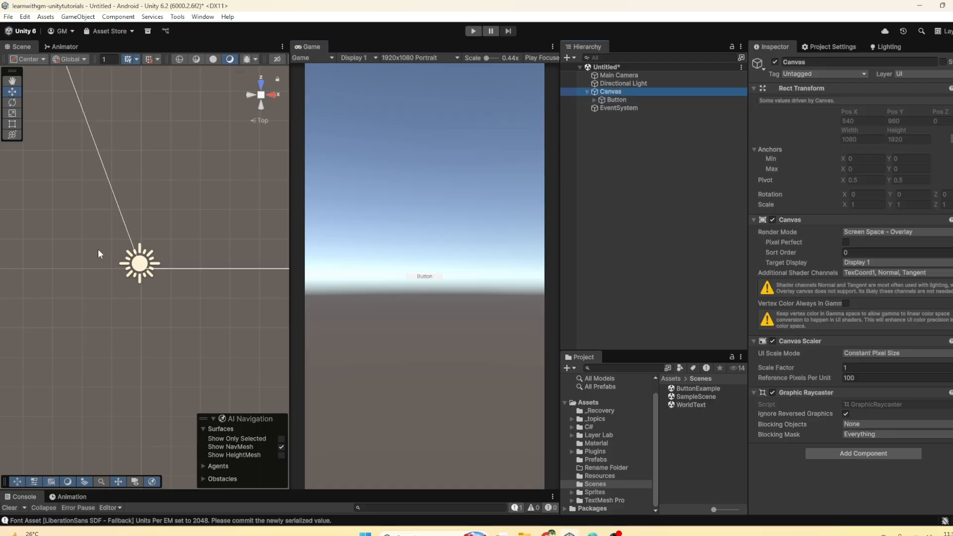
left_click(259, 105)
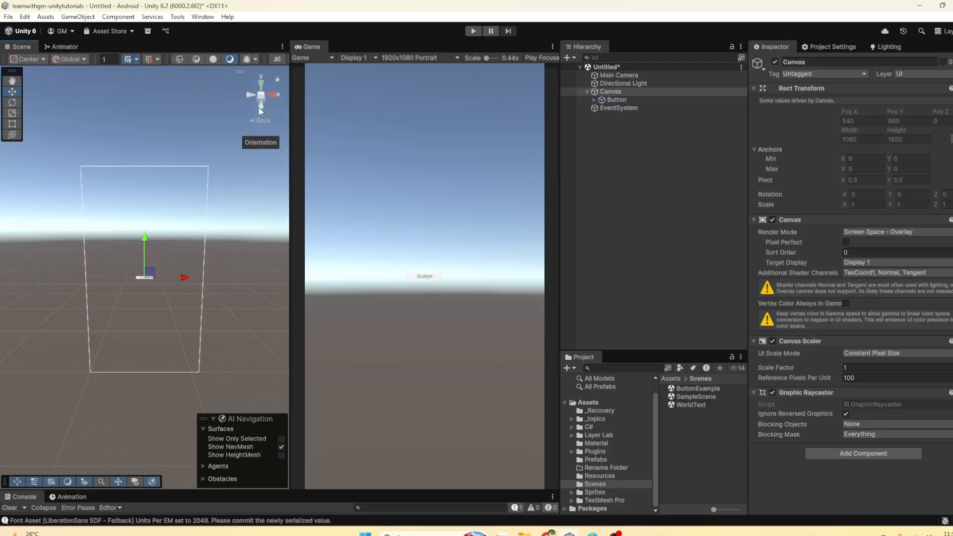
scroll(164, 257, "up", 4)
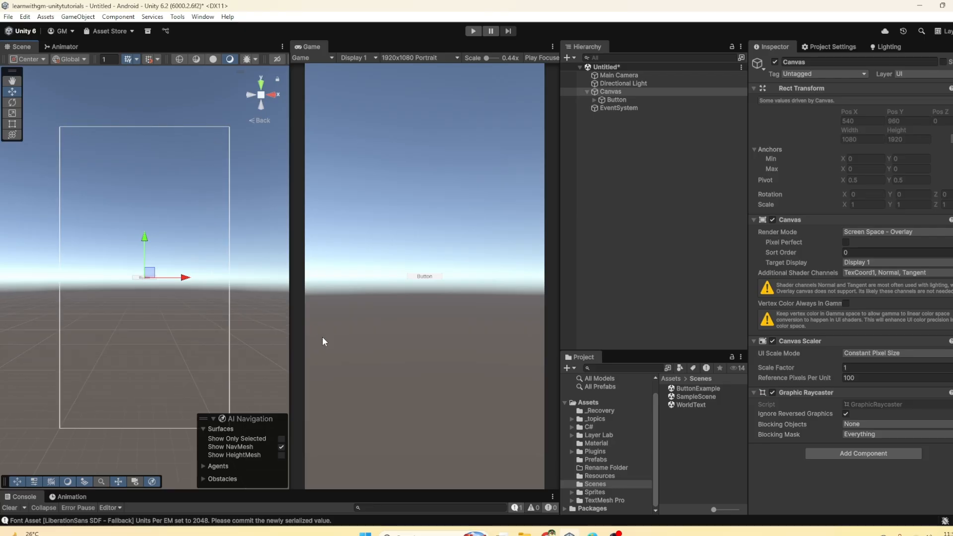
left_click_drag(293, 317, 358, 310)
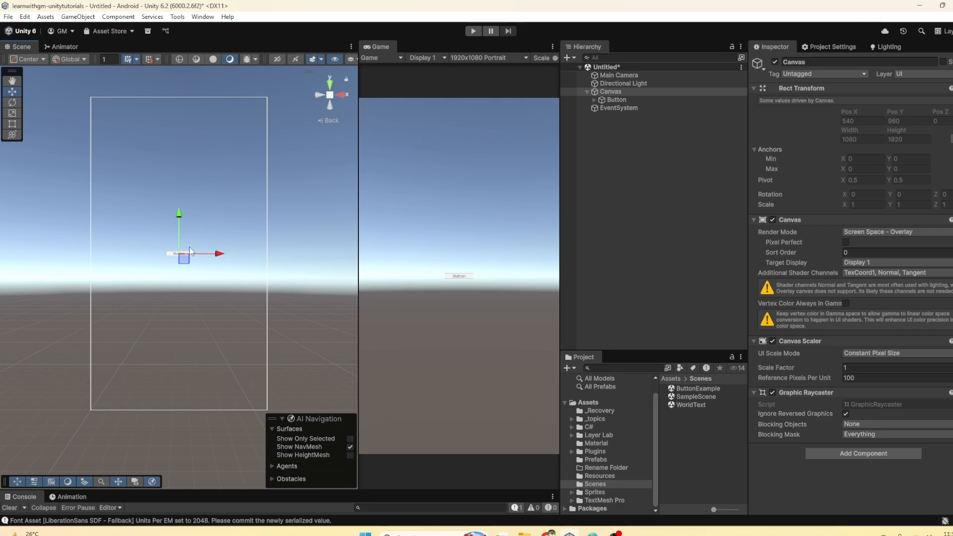
- Move the Button outside the Canvas outline and back inside, just above and beside the Canvas centre
left_click(609, 99)
left_click_drag(186, 258, 298, 231)
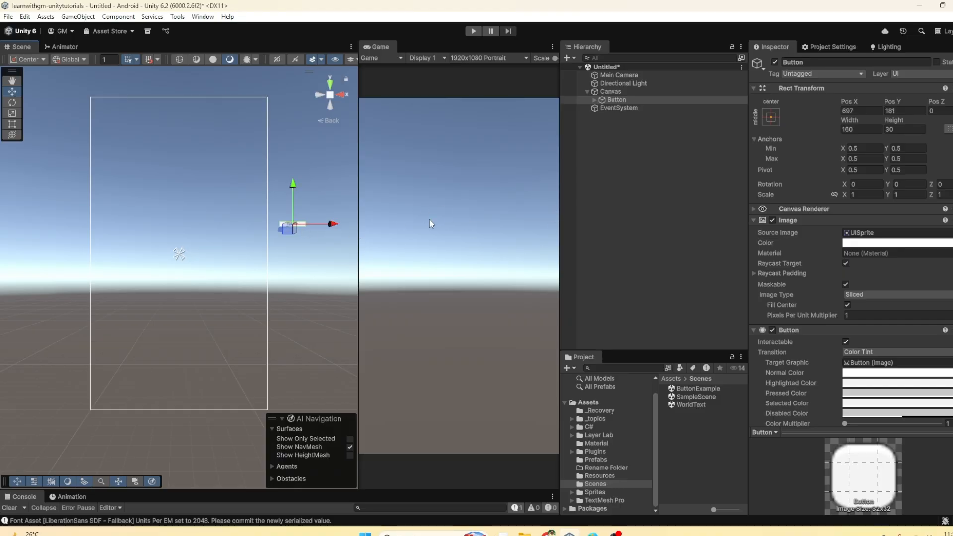
left_click_drag(288, 230, 189, 242)
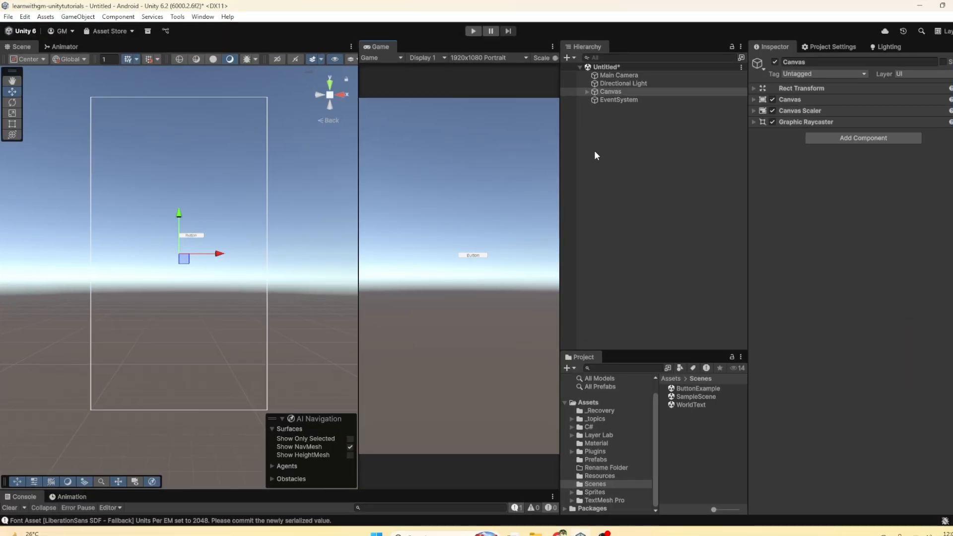
- Expand the Canvas component and choose Screen Space - Overlay as its Render Mode
left_click(608, 98)
left_click(609, 89)
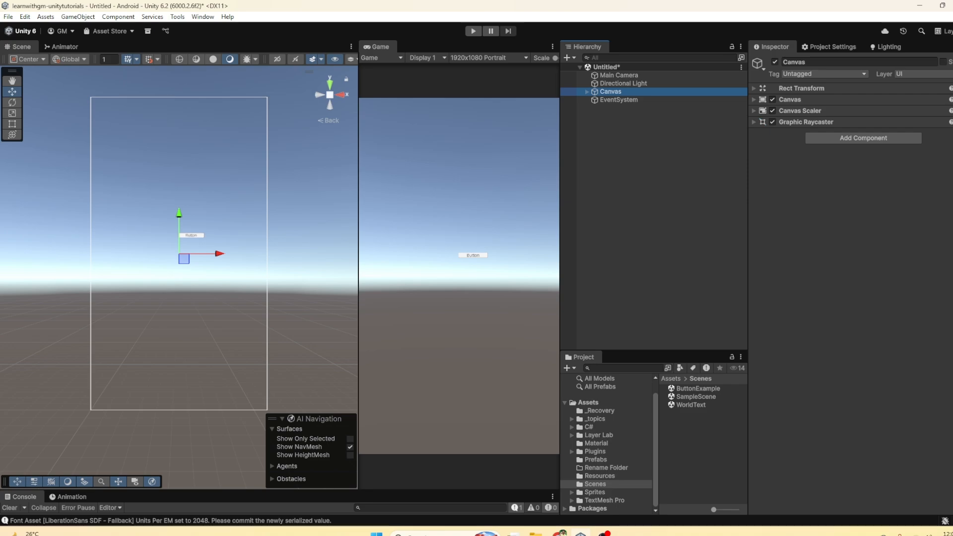
left_click(754, 99)
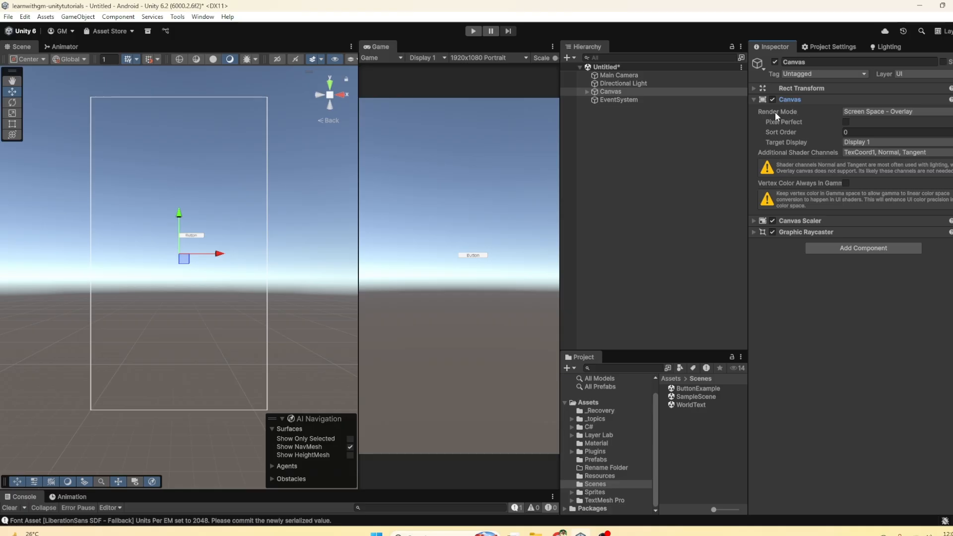
left_click(856, 112)
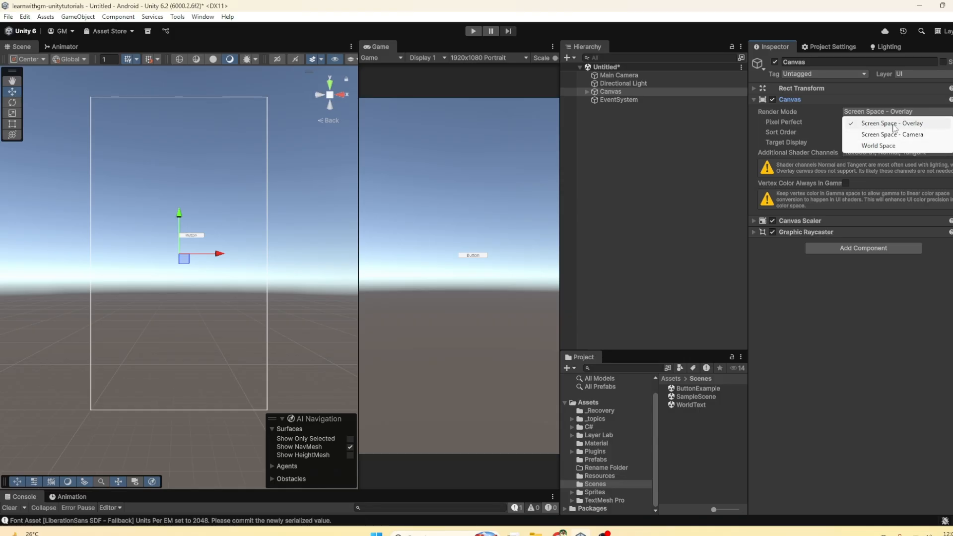
left_click(893, 124)
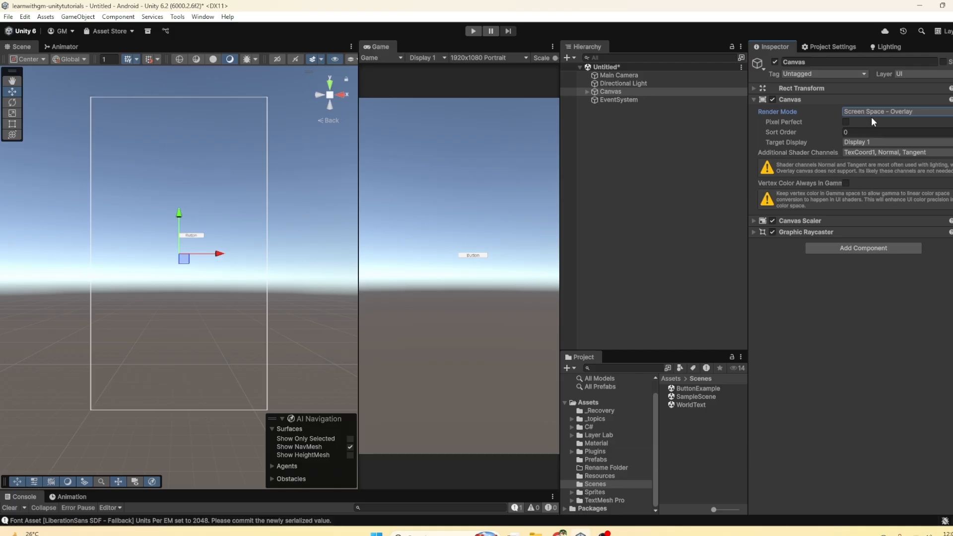
- Compare the Main Camera with the Canvas in the scene and move the camera to about X 241, Y -108
left_click(615, 83)
left_click(610, 92)
scroll(155, 322, "down", 3)
middle_click_drag(163, 302, 189, 322)
left_click_drag(198, 272, 197, 271)
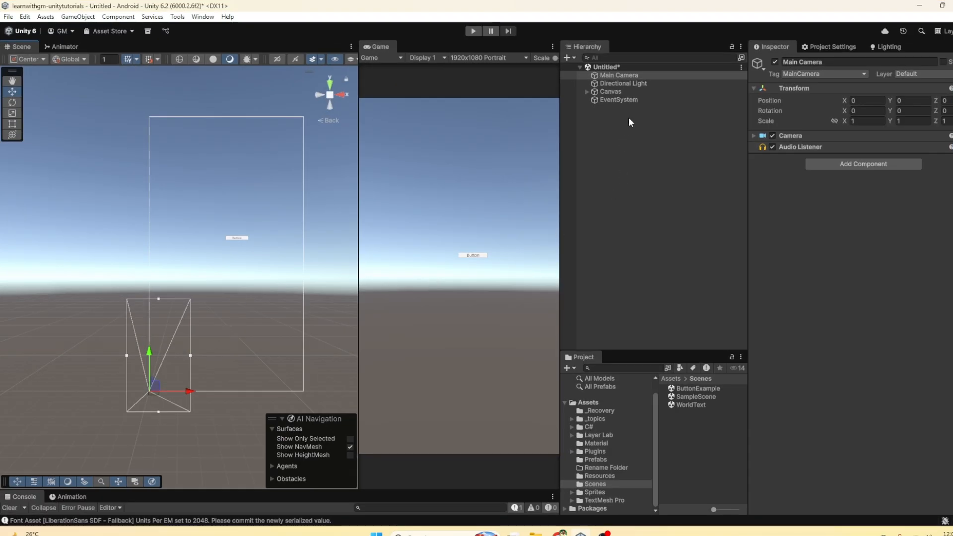
left_click(620, 92)
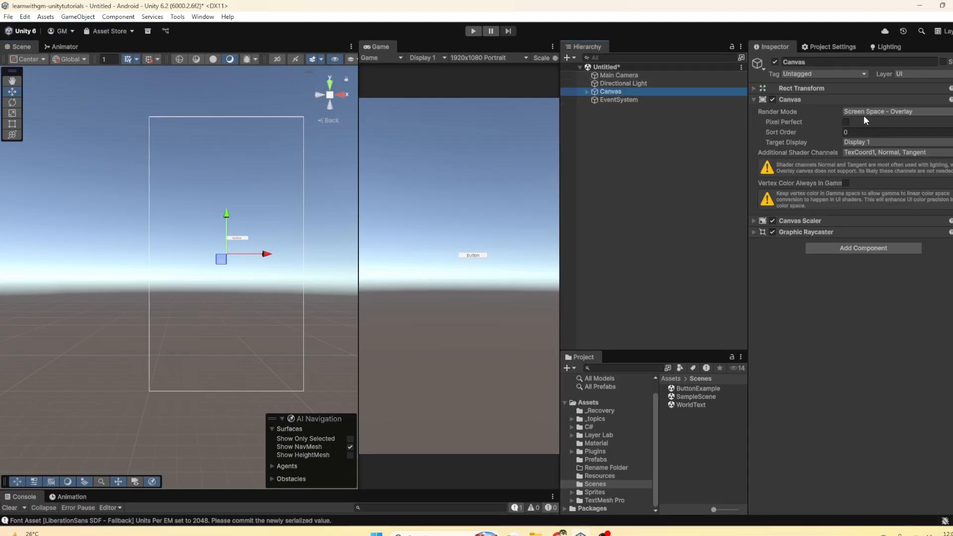
left_click(618, 75)
left_click_drag(189, 392, 221, 390)
left_click_drag(189, 354, 167, 290)
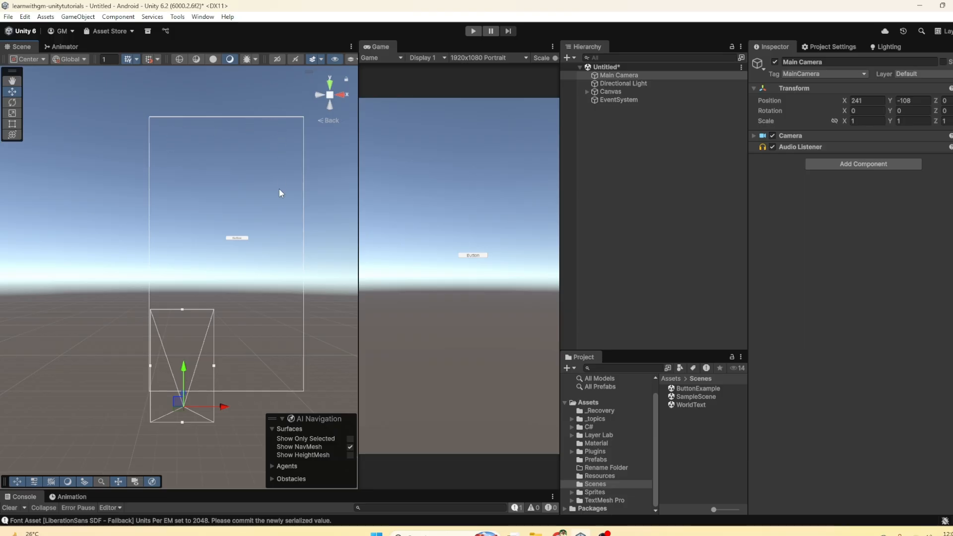
- Set the Canvas's Render Mode to Screen Space - Camera and assign Main Camera as its Render Camera
left_click(609, 91)
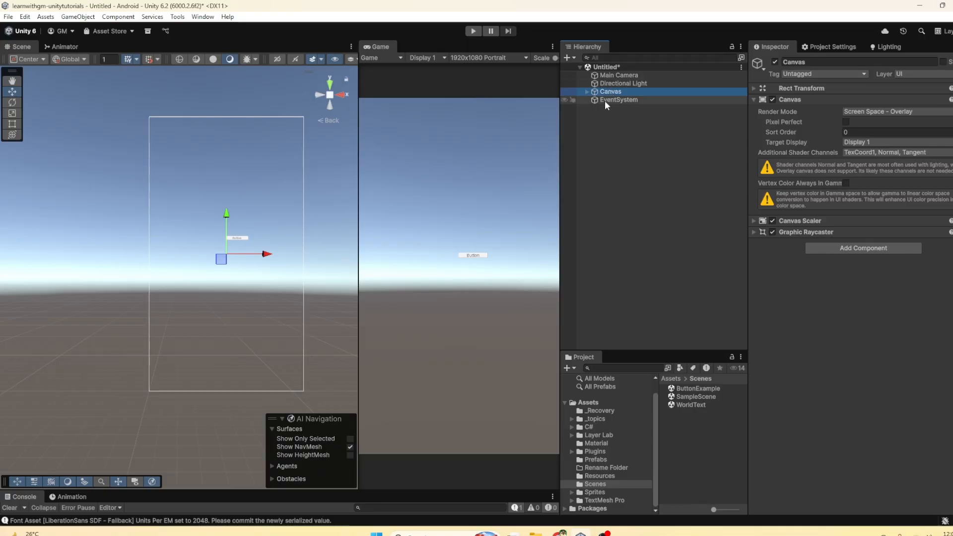
left_click(868, 111)
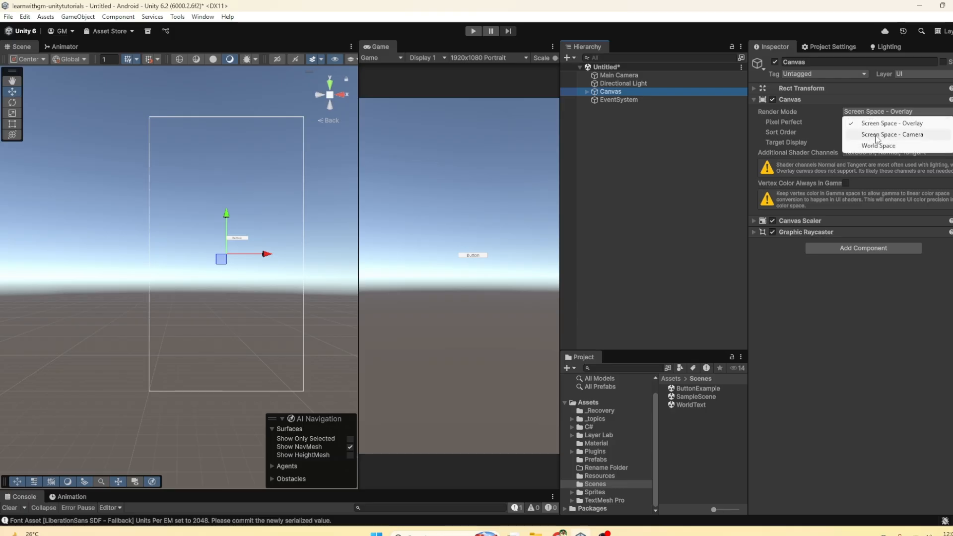
left_click(876, 135)
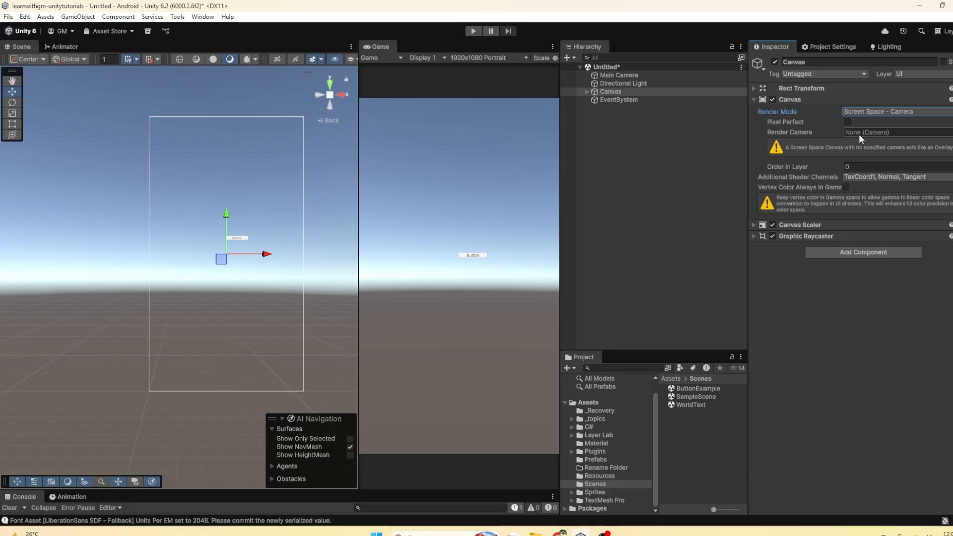
left_click_drag(623, 75, 868, 132)
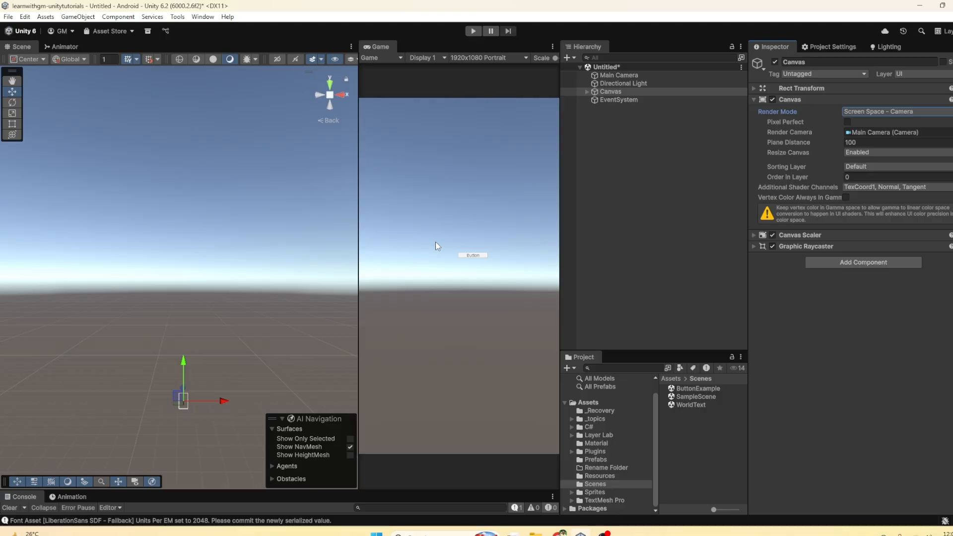
- Examine in perspective how the Canvas sits inside the Main Camera's view frustum
scroll(192, 358, "up", 5)
middle_click_drag(191, 352, 175, 175)
scroll(153, 250, "up", 5)
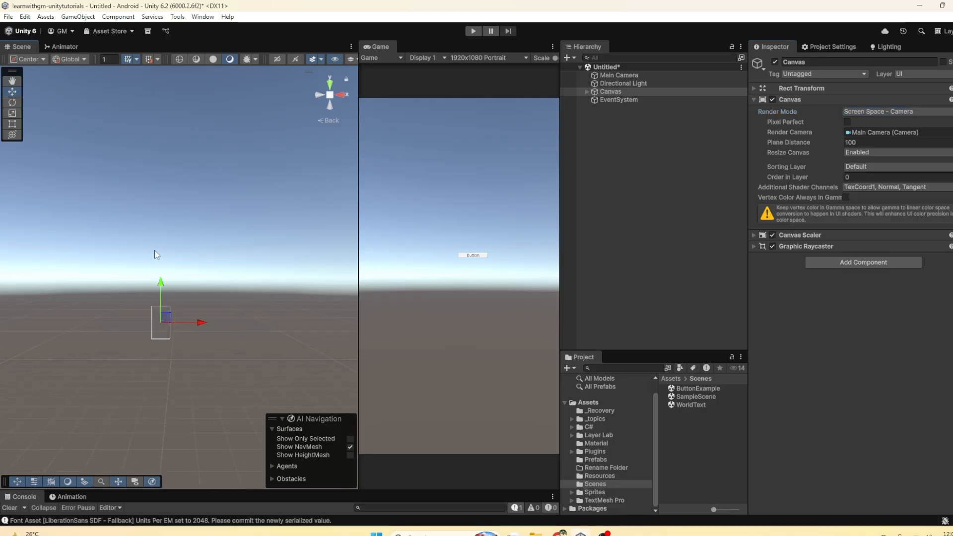
middle_click_drag(175, 318, 202, 275)
scroll(188, 245, "up", 3)
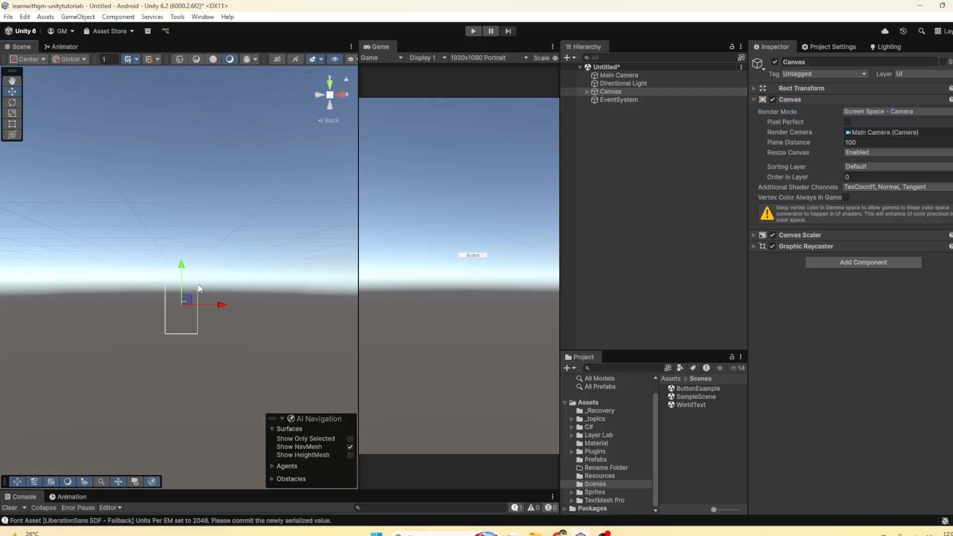
left_click(620, 76)
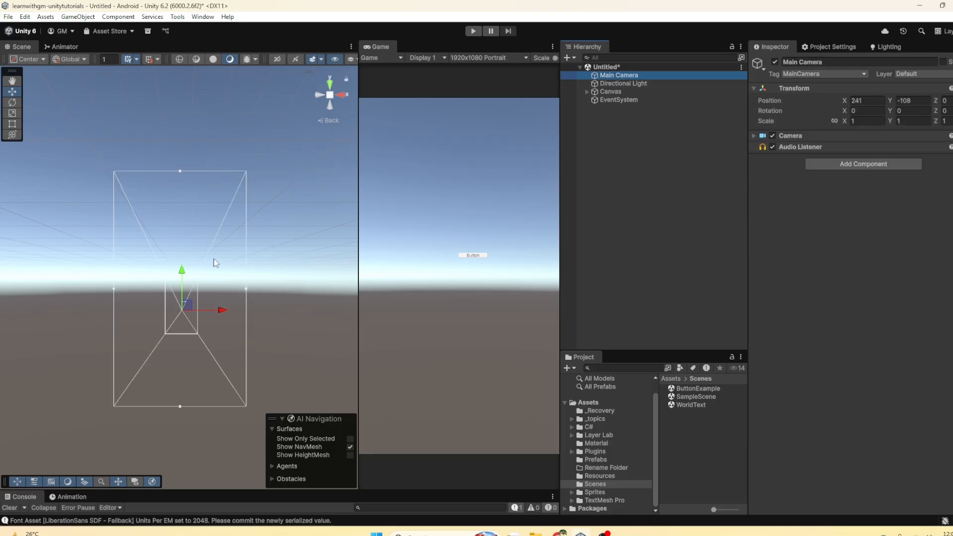
left_click_drag(201, 273, 223, 256, "alt")
right_click_drag(223, 256, 204, 279)
middle_click_drag(230, 292, 178, 330)
scroll(178, 330, "down", 2)
scroll(163, 321, "up", 5)
left_click(618, 84)
left_click(615, 75)
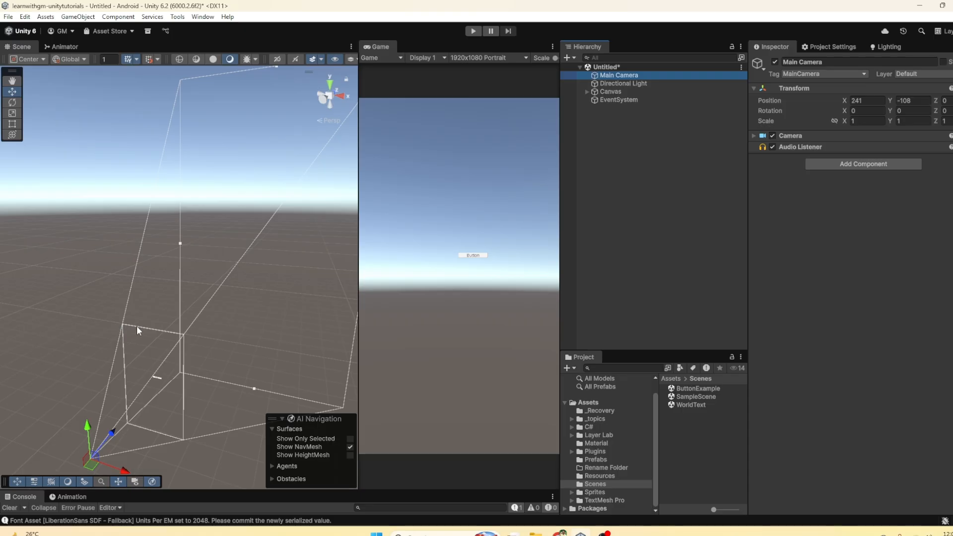
- Move the Main Camera along the X axis to about X 299.2
middle_click_drag(160, 355, 105, 353)
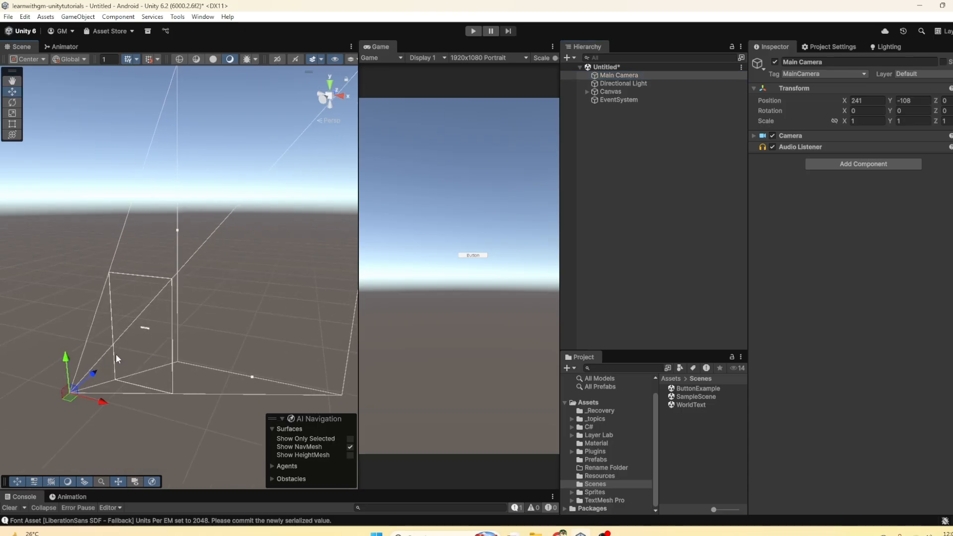
left_click(341, 96)
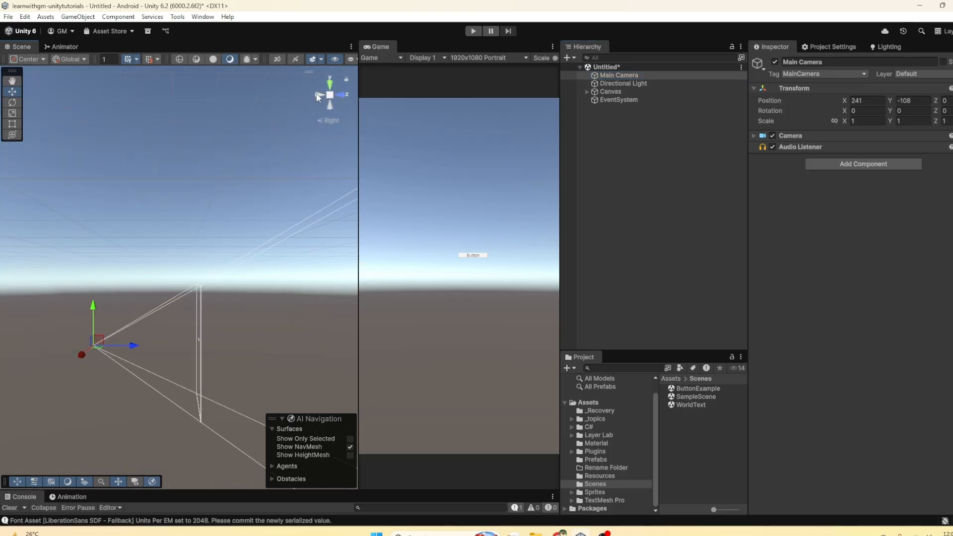
left_click_drag(128, 400, 233, 382)
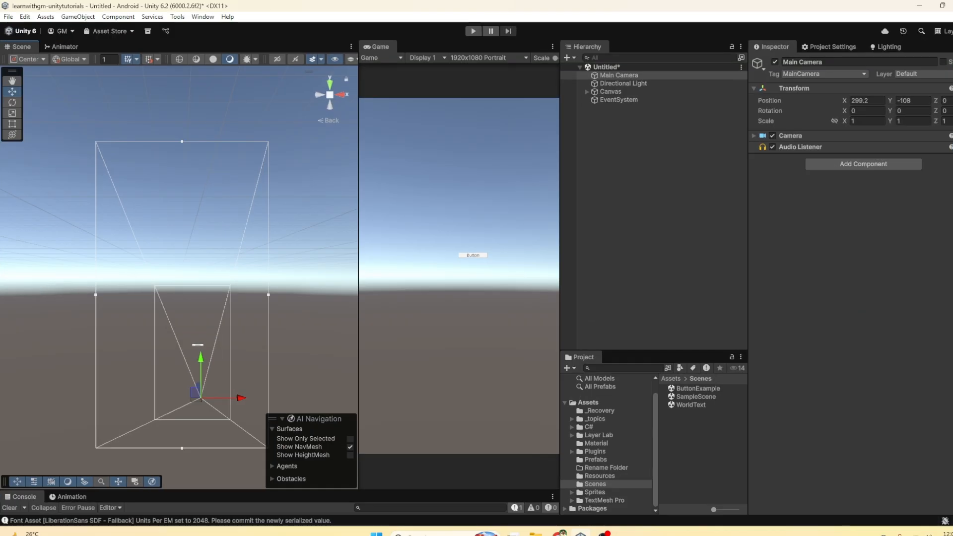
- Reduce the Canvas's Plane Distance to about 99.67 and inspect its placement in the Main Camera's frustum
left_click(626, 91)
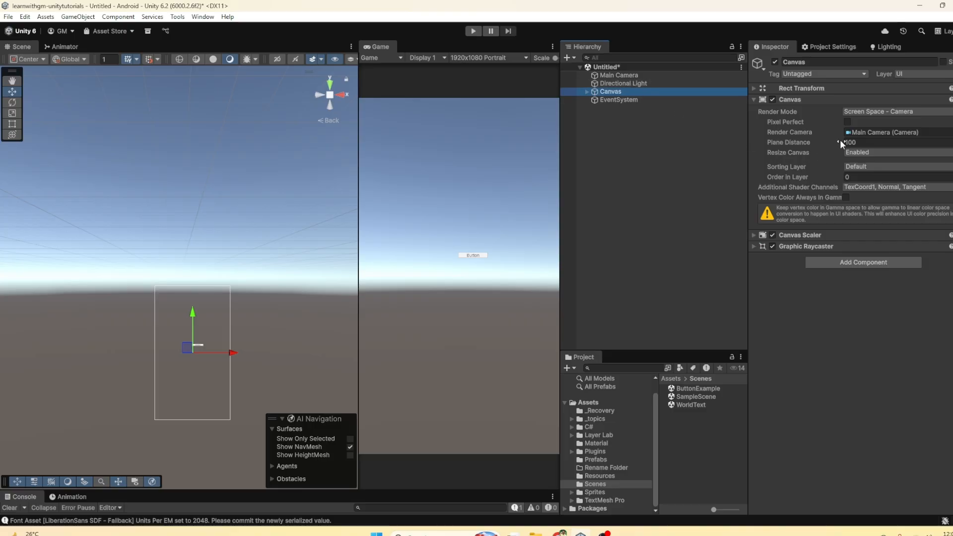
left_click_drag(835, 145, 831, 141)
scroll(228, 273, "down", 3)
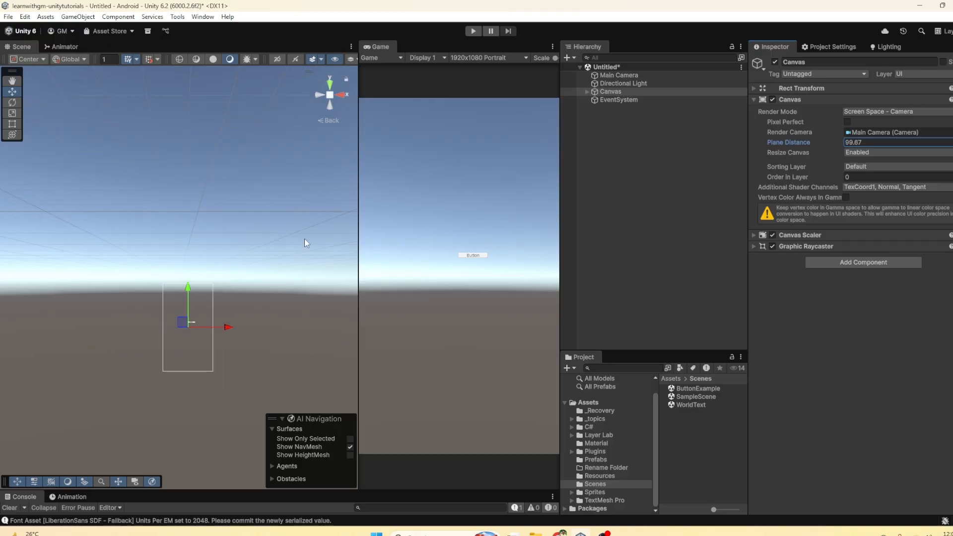
right_click_drag(338, 216, 307, 238)
middle_click_drag(314, 234, 207, 300)
left_click(621, 76)
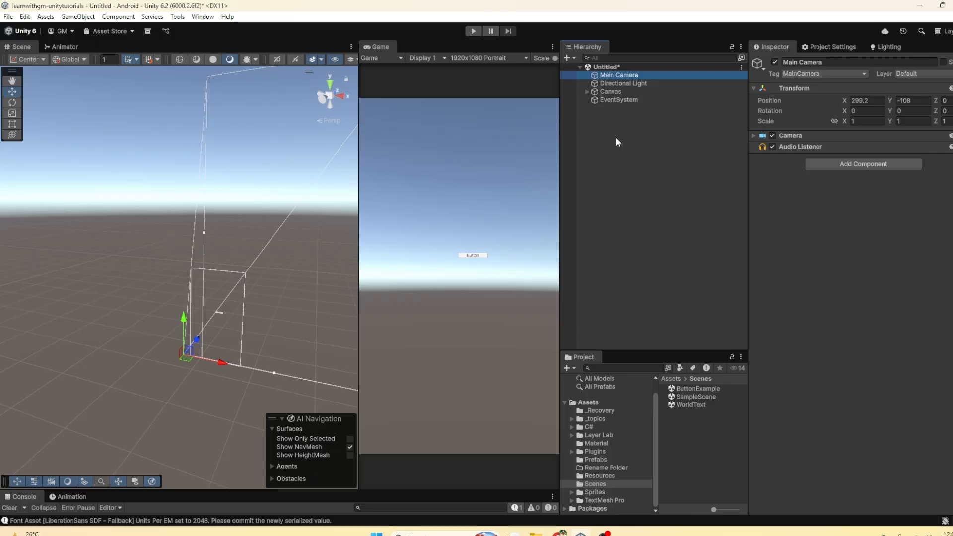
- Change the Canvas's Render Mode to World Space
left_click(607, 91)
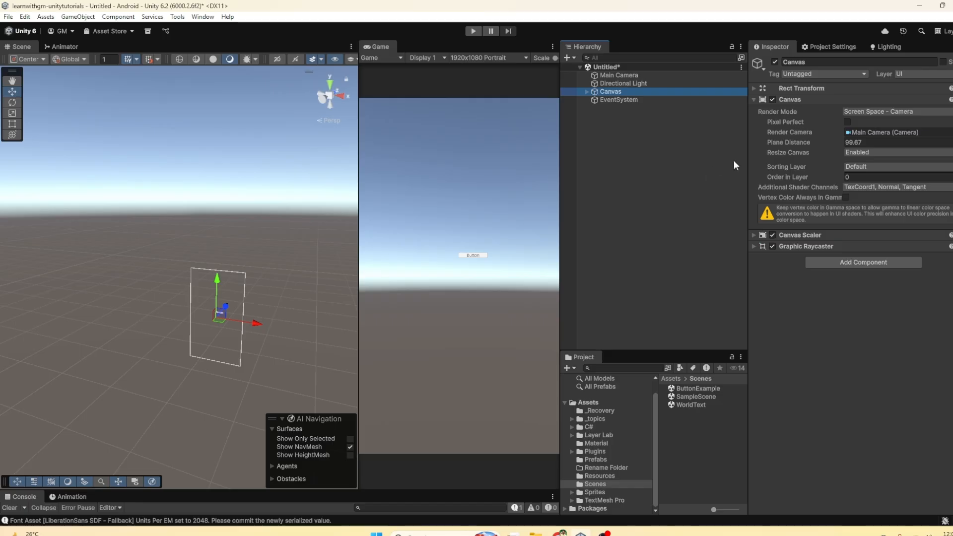
left_click(861, 111)
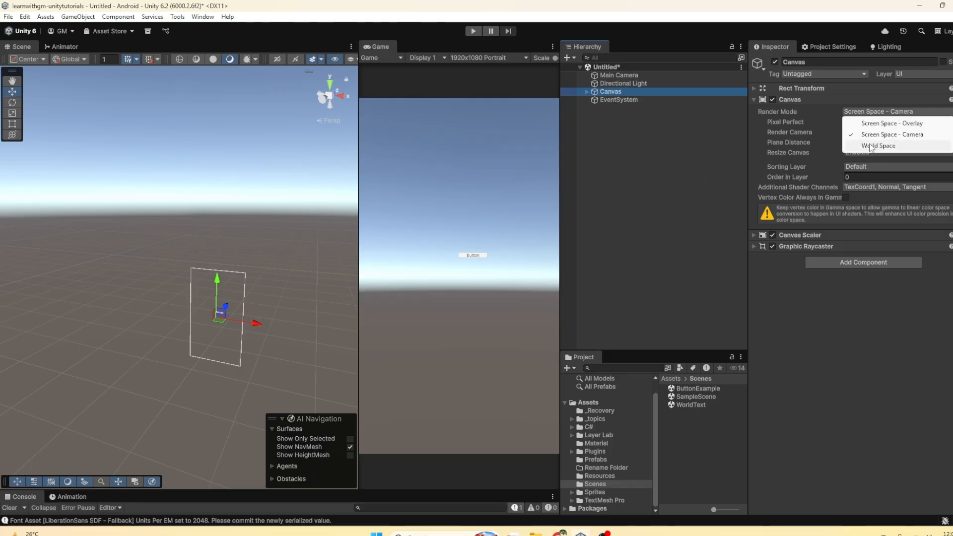
left_click(869, 145)
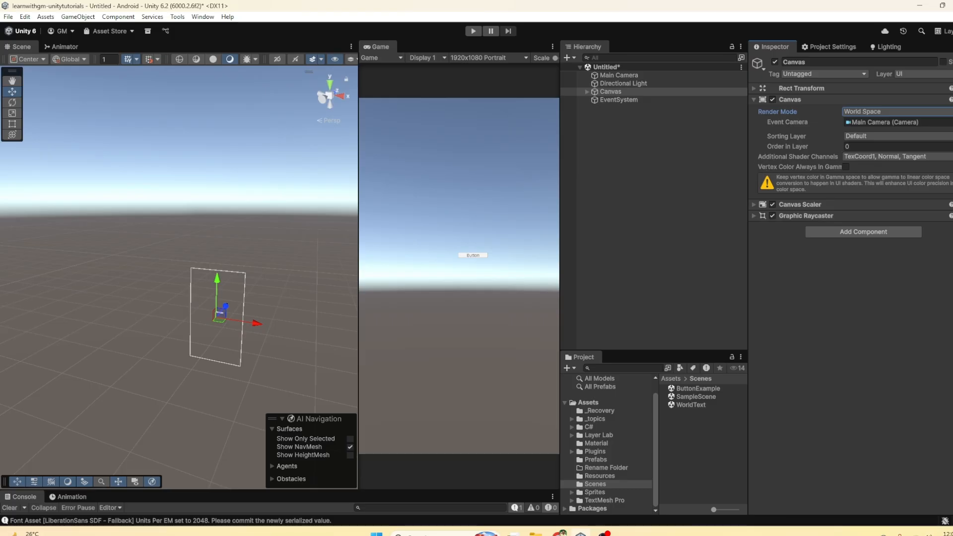
- Examine the World Space Canvas from the side and in perspective in the Scene view
left_click(604, 84)
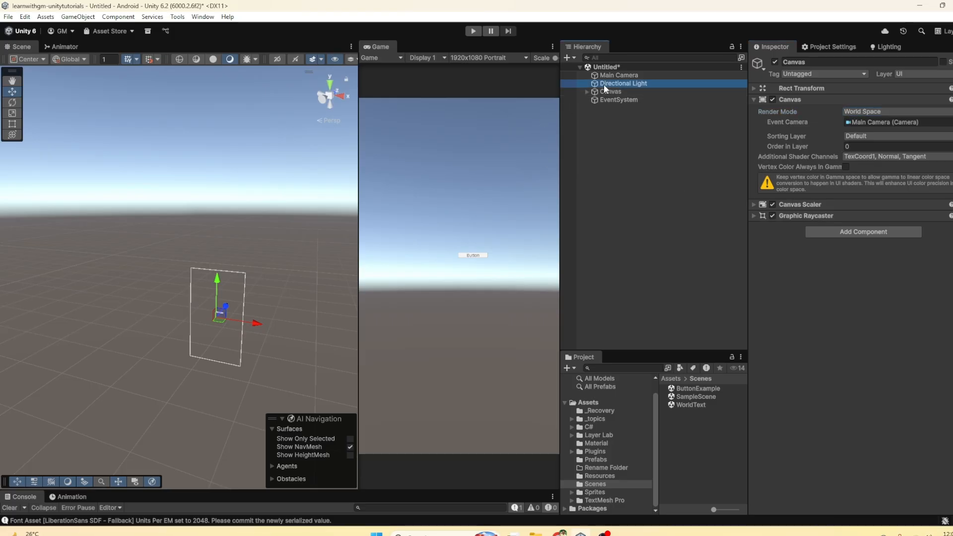
left_click(605, 91)
left_click(336, 96)
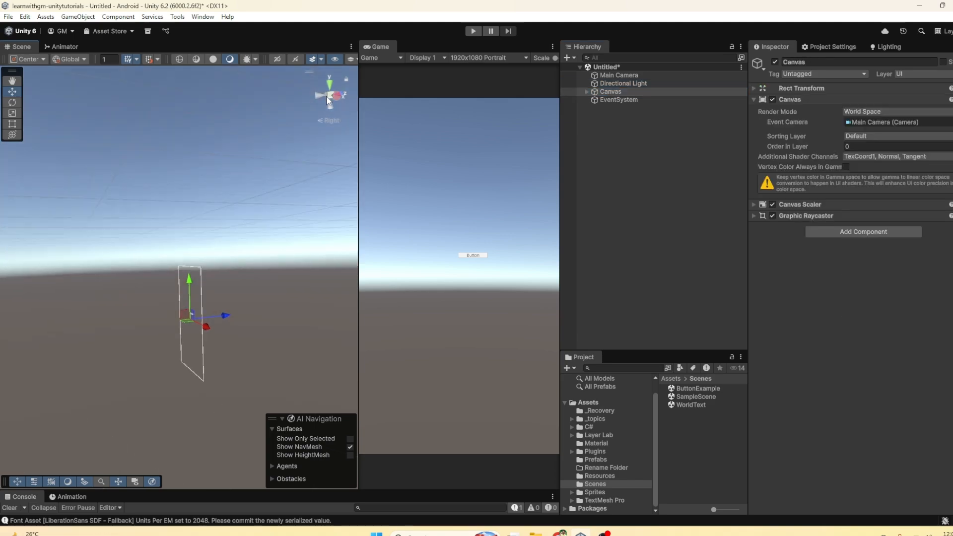
left_click(315, 97)
scroll(247, 235, "down", 3)
middle_click_drag(229, 238, 229, 238)
left_click_drag(254, 307, 208, 309)
left_click_drag(240, 265, 176, 329, "alt")
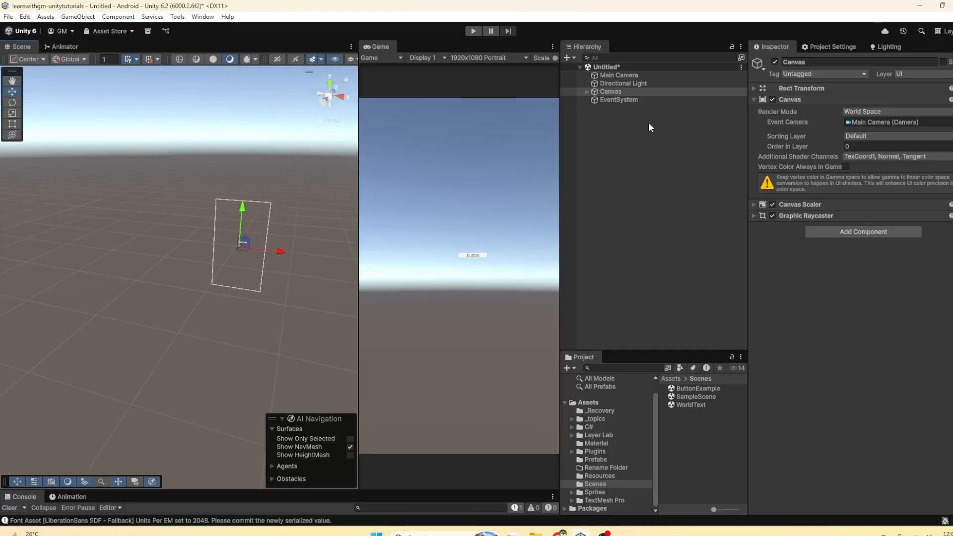
- Add a 3D Cube to the scene and move it near the Canvas, to about X 358.9, Y 7.5
right_click(606, 124)
mouse_move(642, 303)
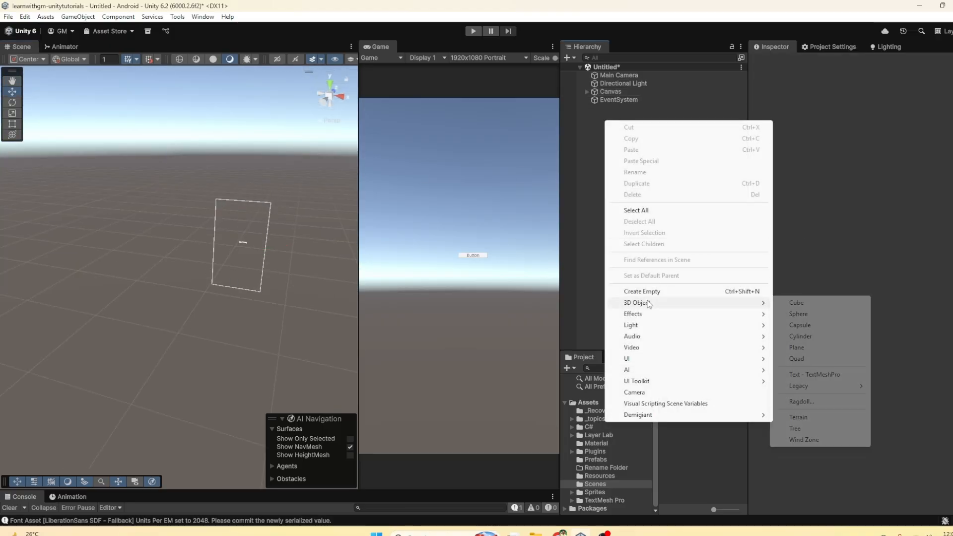
left_click(787, 303)
scroll(209, 317, "down", 3)
left_click_drag(222, 284, 247, 287)
left_click_drag(207, 248, 213, 226)
mouse_move(243, 263)
left_mouse_down()
mouse_move(272, 266)
mouse_move(256, 266)
left_mouse_up()
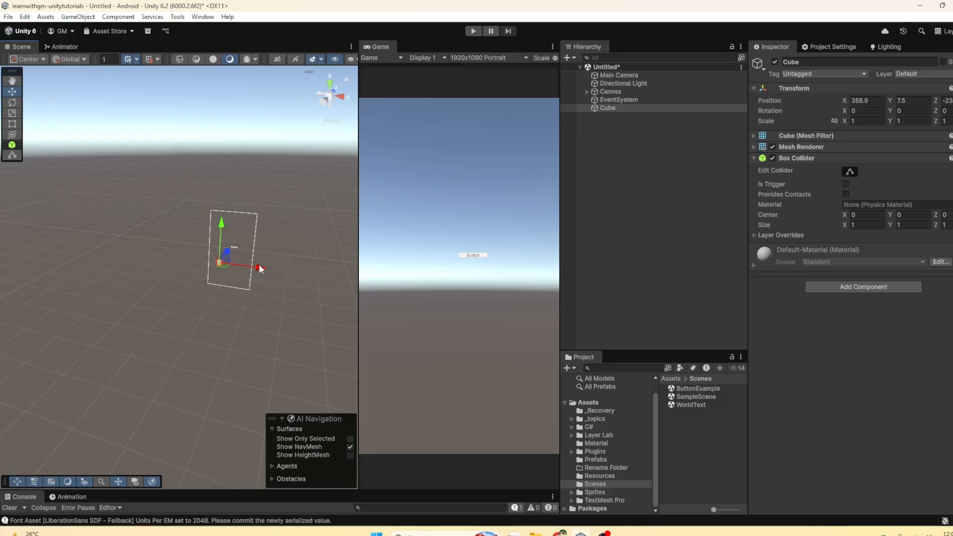
- Move the Canvas to about X 293.2, Y -93.9 and adjust its X rotation in the Rect Transform
left_click(610, 91)
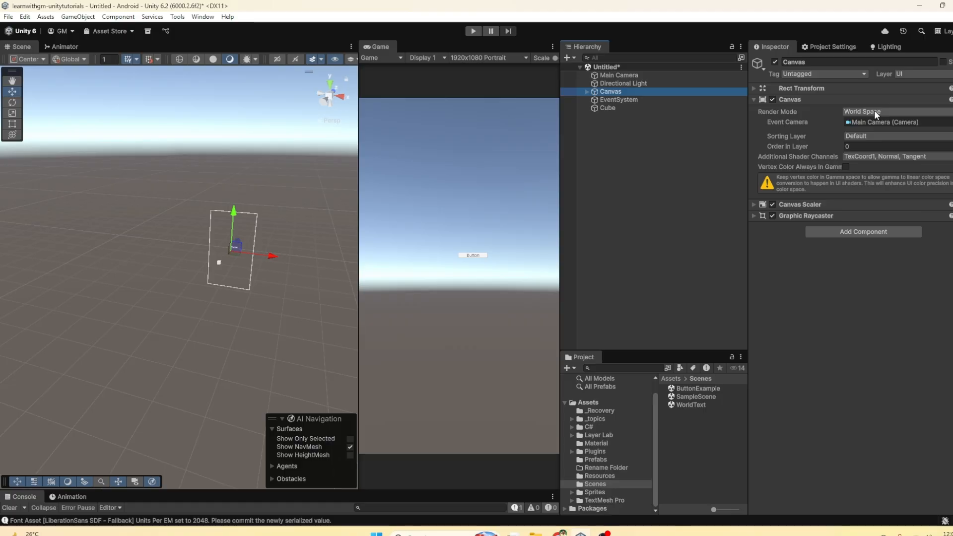
mouse_move(273, 263)
left_mouse_down()
mouse_move(246, 256)
mouse_move(264, 257)
left_mouse_up()
mouse_move(232, 214)
left_mouse_down()
mouse_move(234, 184)
mouse_move(234, 208)
left_mouse_up()
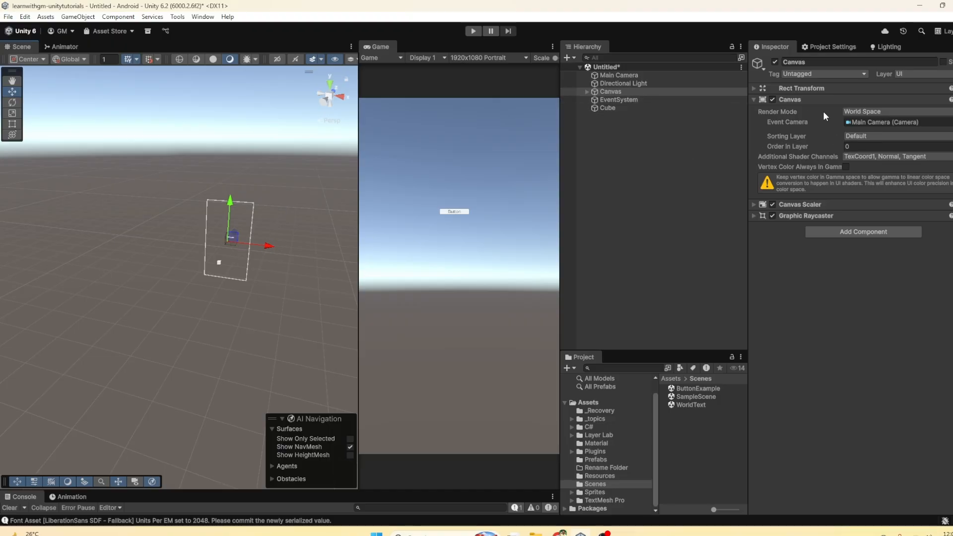
left_click(760, 90)
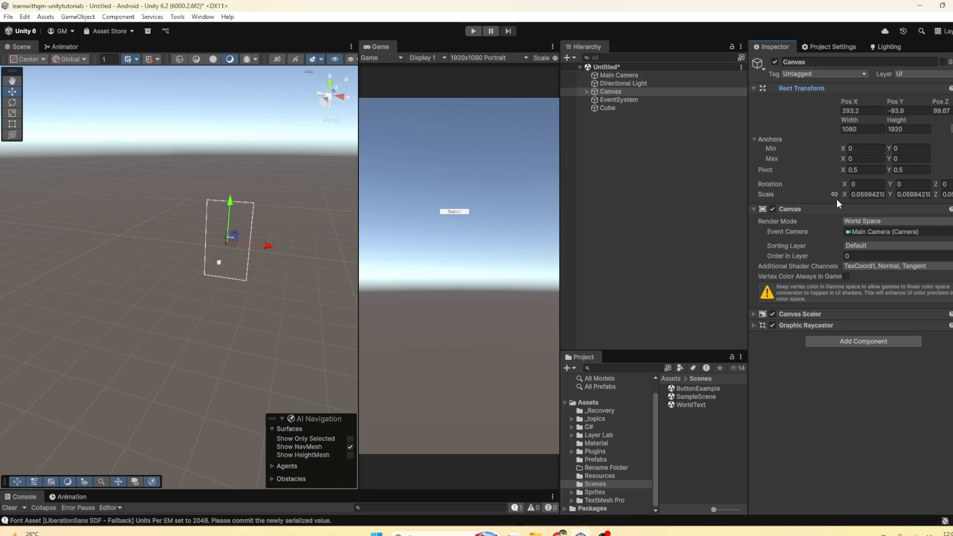
left_click_drag(844, 186, 932, 186)
left_click(893, 185)
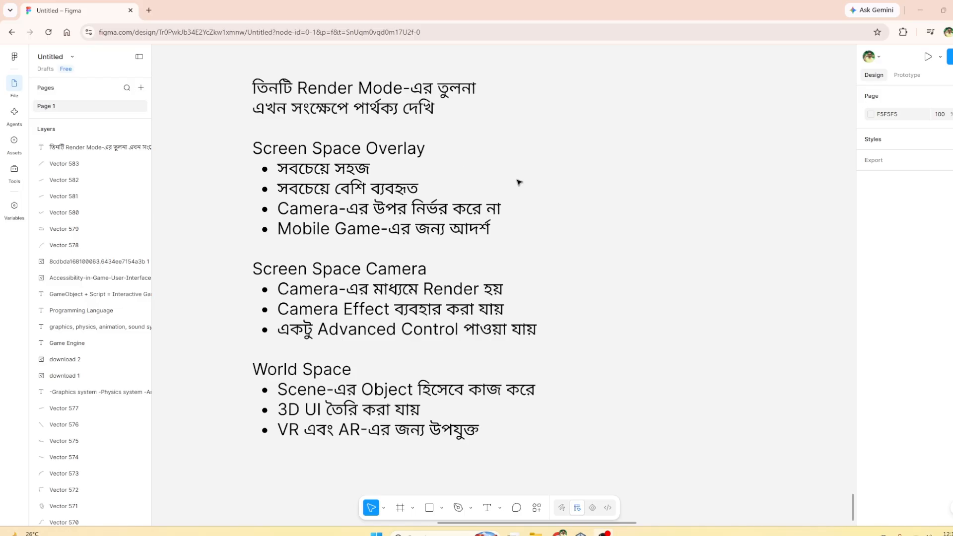
- Switch to Unity and try Constant Pixel Size as the Canvas Scaler's UI Scale Mode before returning it to Scale With Screen Size
key("alt+Tab")
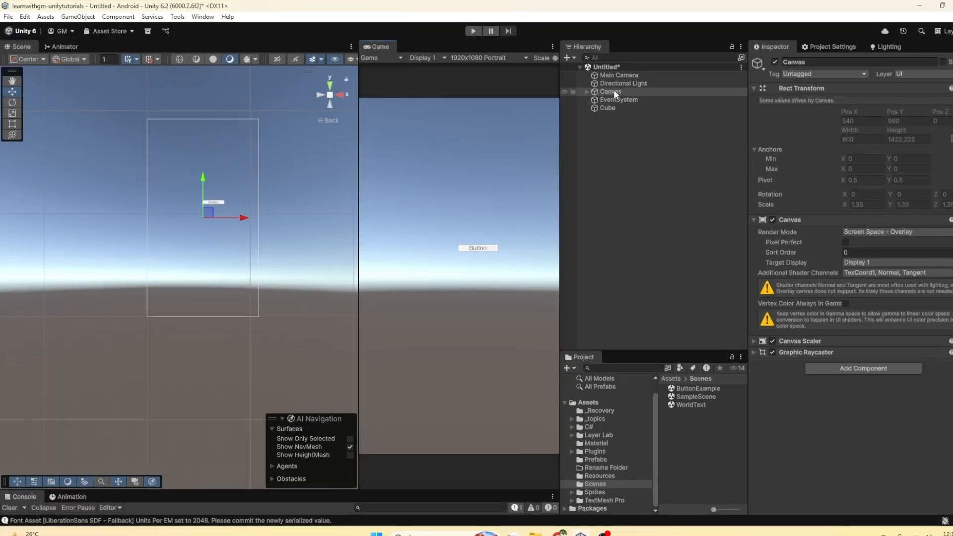
left_click(754, 342)
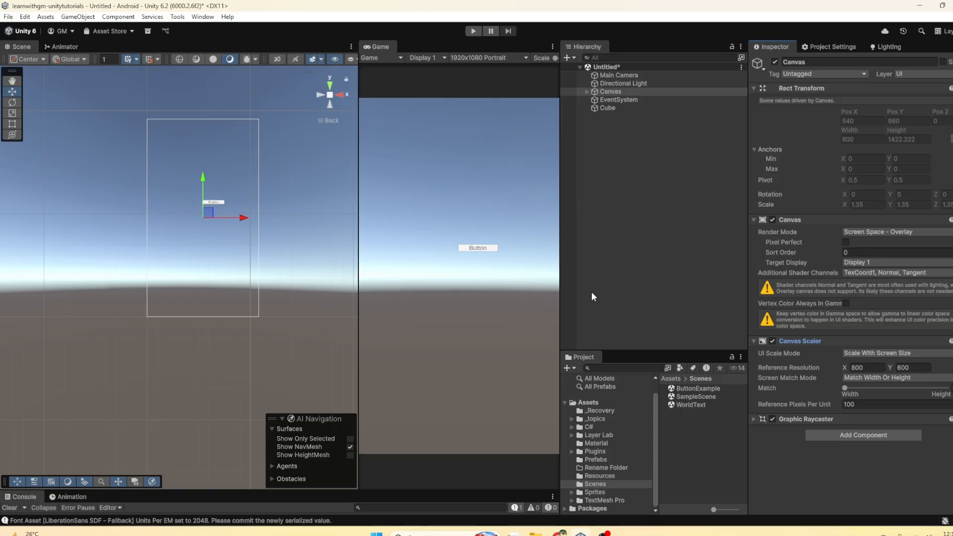
left_click(874, 353)
left_click(861, 362)
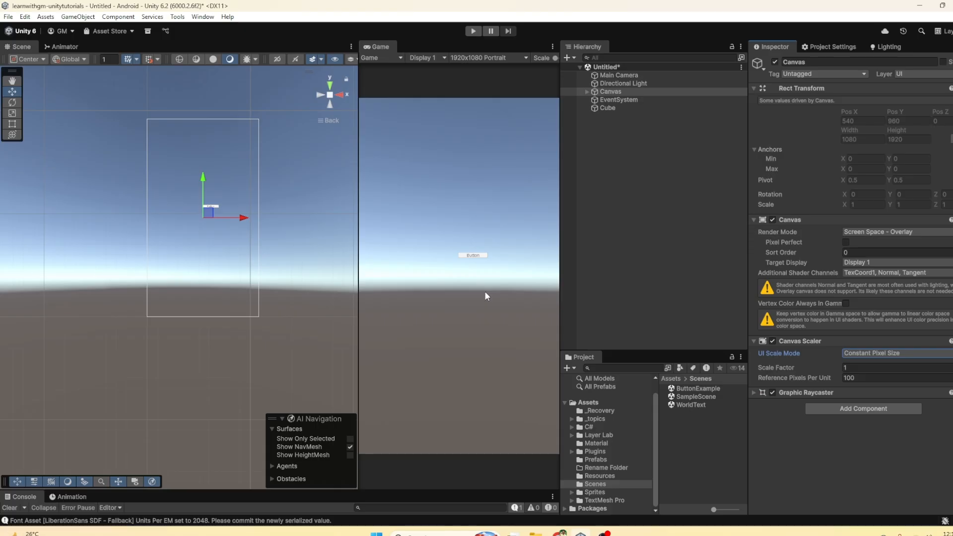
left_click(863, 353)
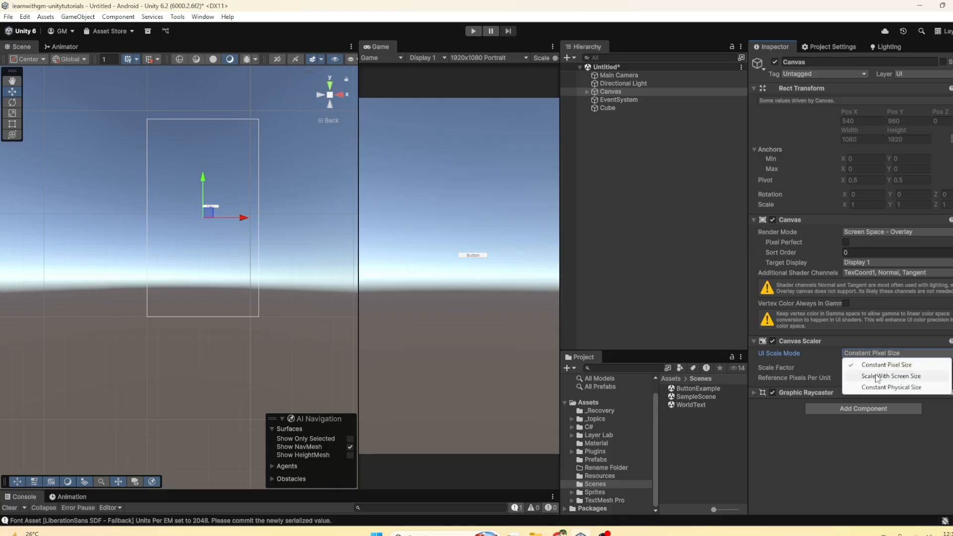
left_click(876, 376)
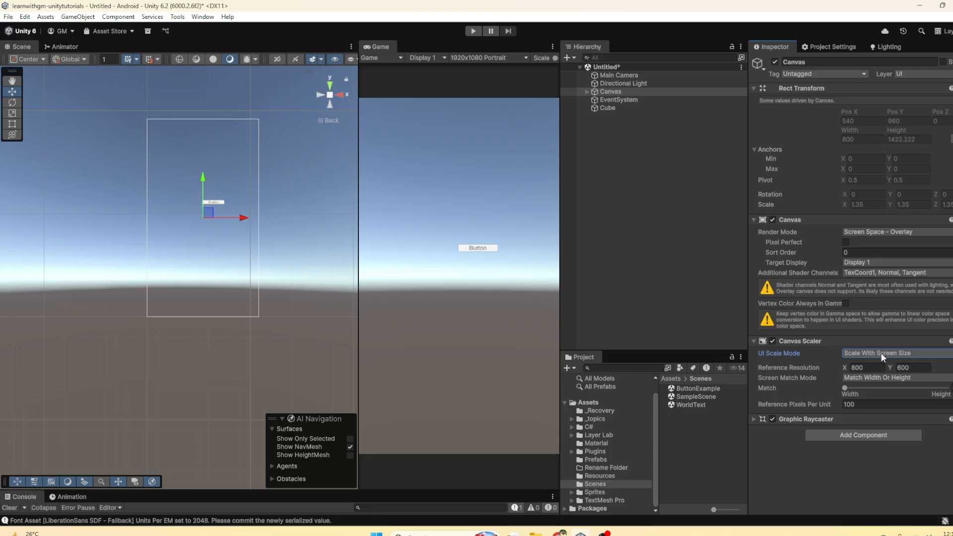
- Try Constant Physical Size as the Canvas Scaler's UI Scale Mode and restore Scale With Screen Size
left_click(880, 352)
left_click(876, 387)
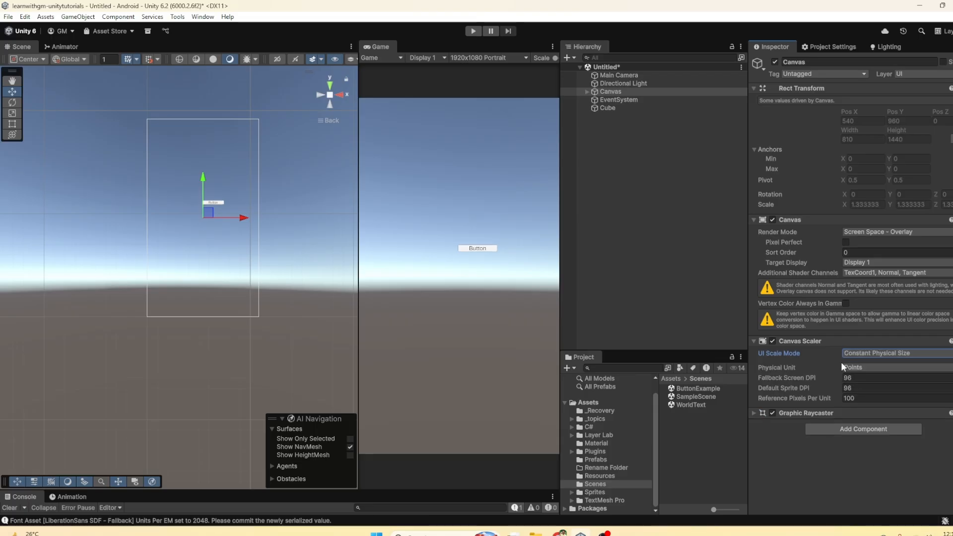
left_click(869, 353)
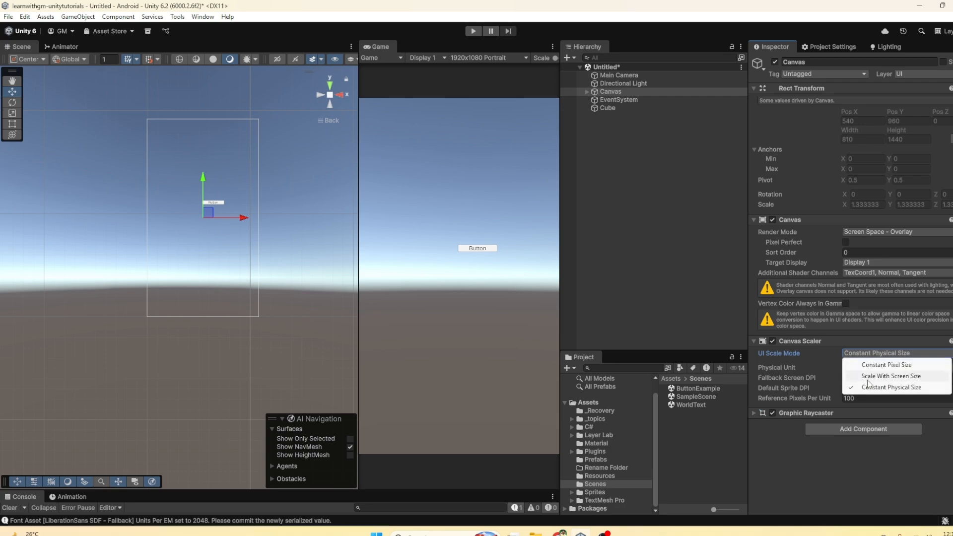
left_click(870, 376)
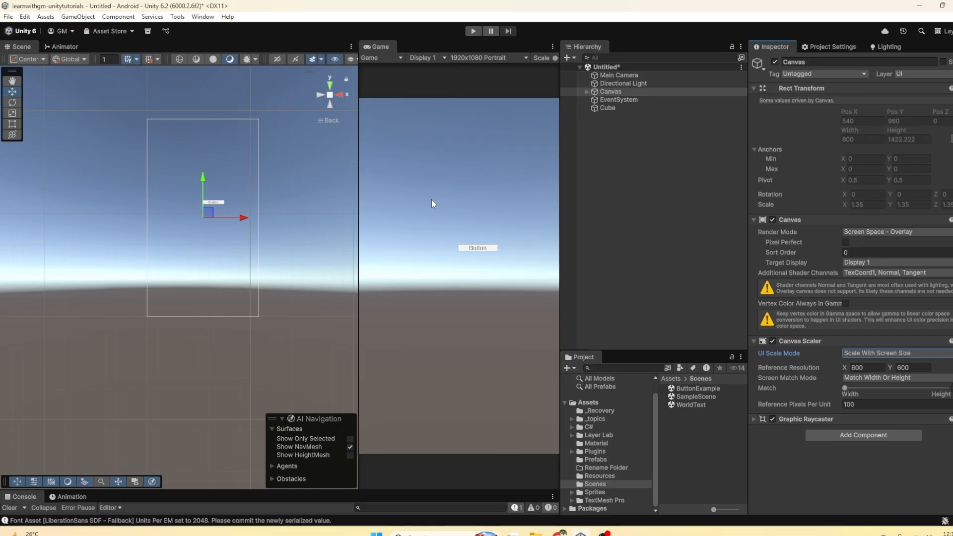
- Move the Canvas's Button to the canvas's left edge, at about Pos X -310, Pos Y 50
left_click(588, 92)
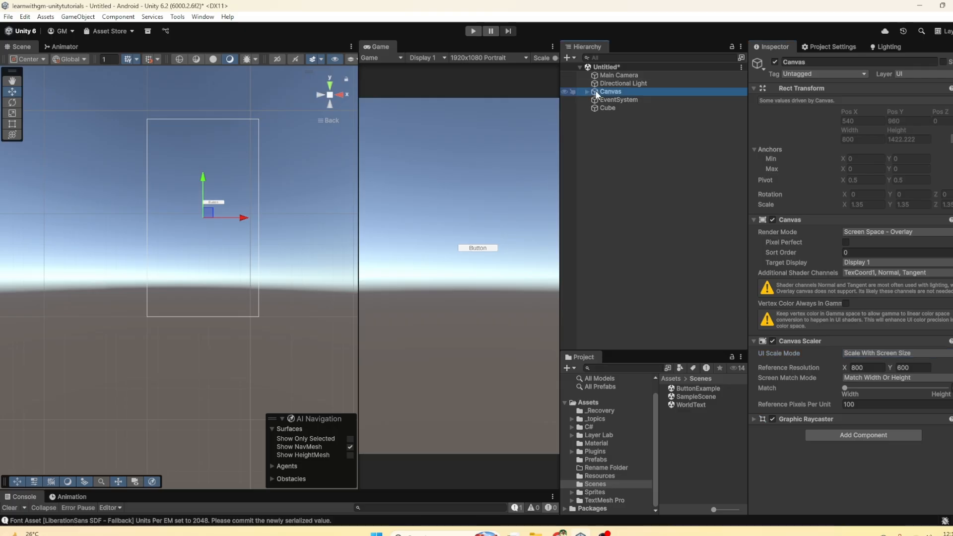
left_click(587, 91)
left_click(610, 99)
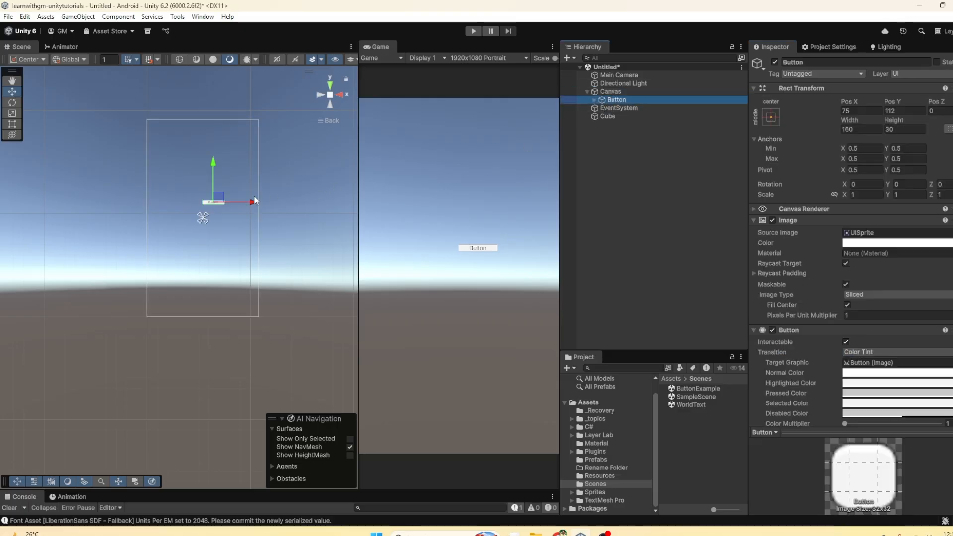
left_click_drag(216, 199, 162, 208)
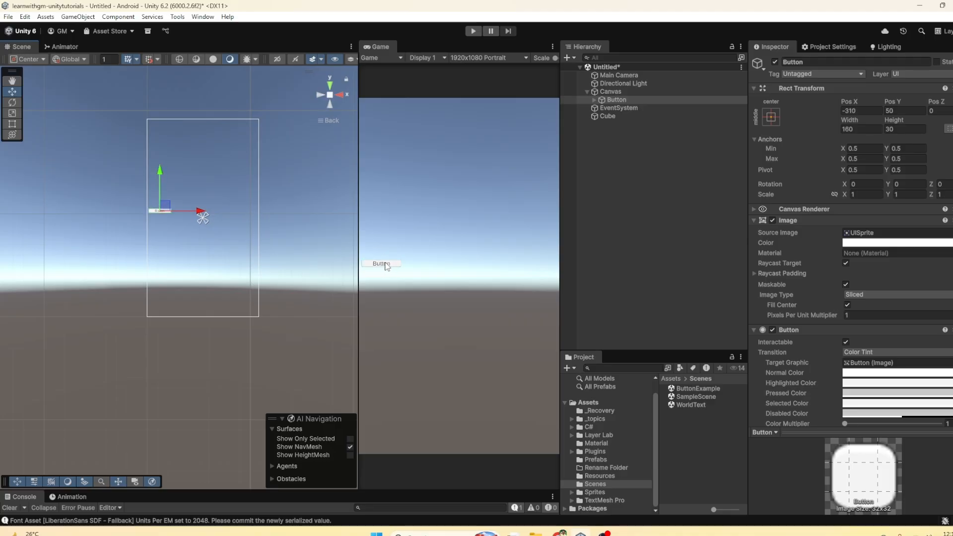
- Set the Canvas Scaler's Reference Resolution to X 1080, Y 1920
left_click(610, 92)
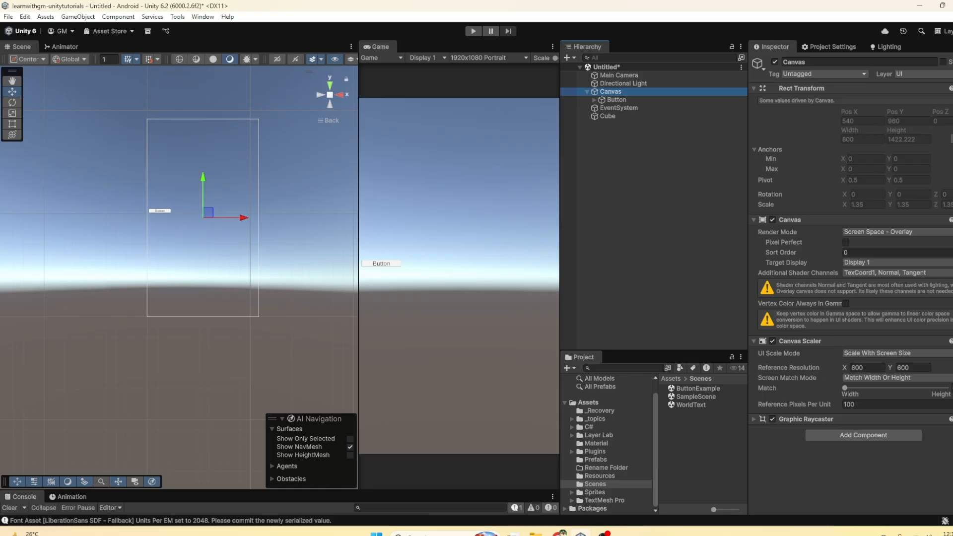
left_click(874, 367)
type("1920")
left_click(912, 366)
type("1080")
left_click(874, 367)
type("1080")
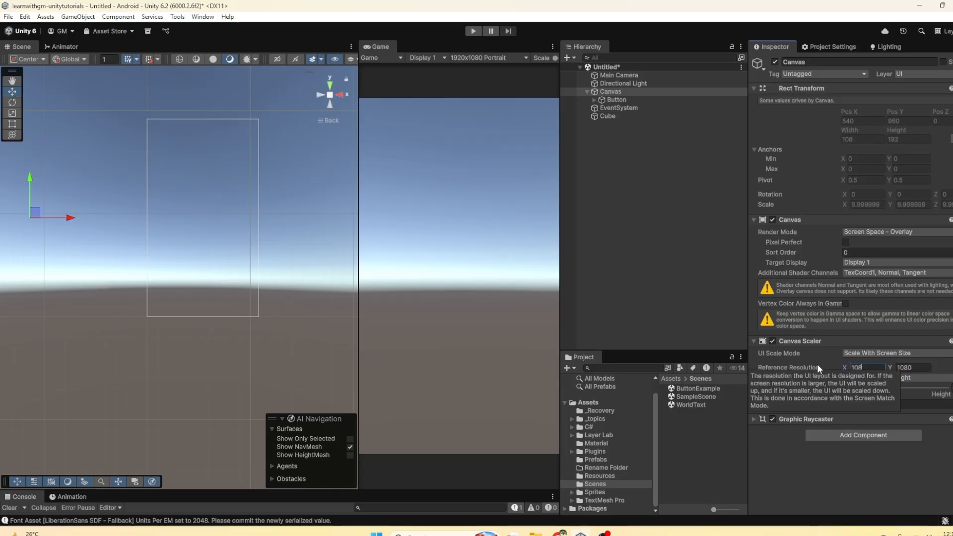
left_click(907, 366)
type("19")
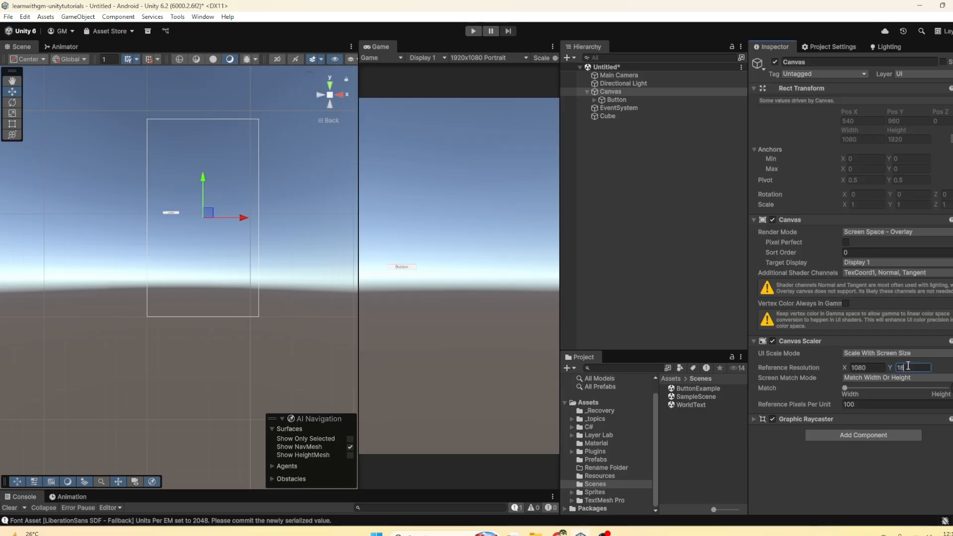
type("20")
- Widen the Game view and switch its resolution to 1280x720 Portrait
scroll(169, 230, "up", 8)
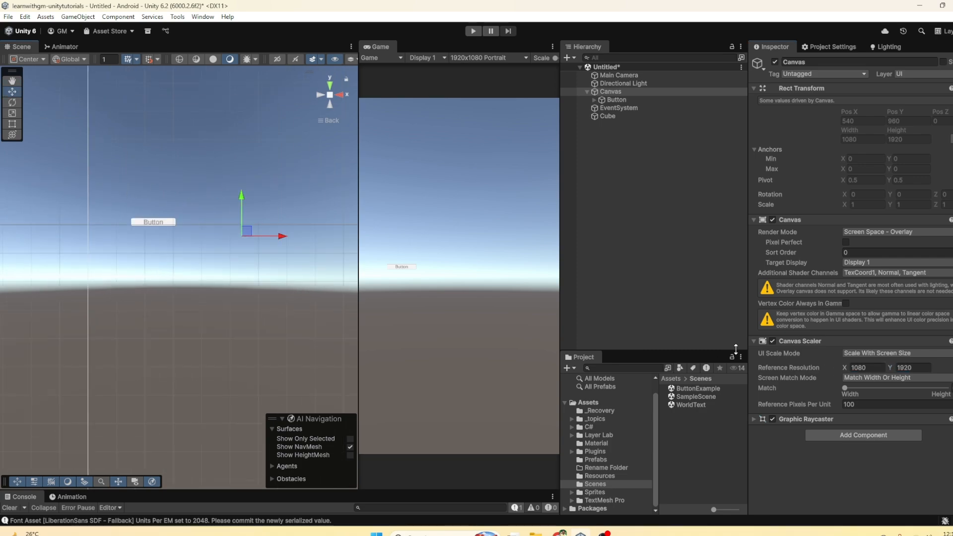
left_click_drag(358, 234, 300, 232)
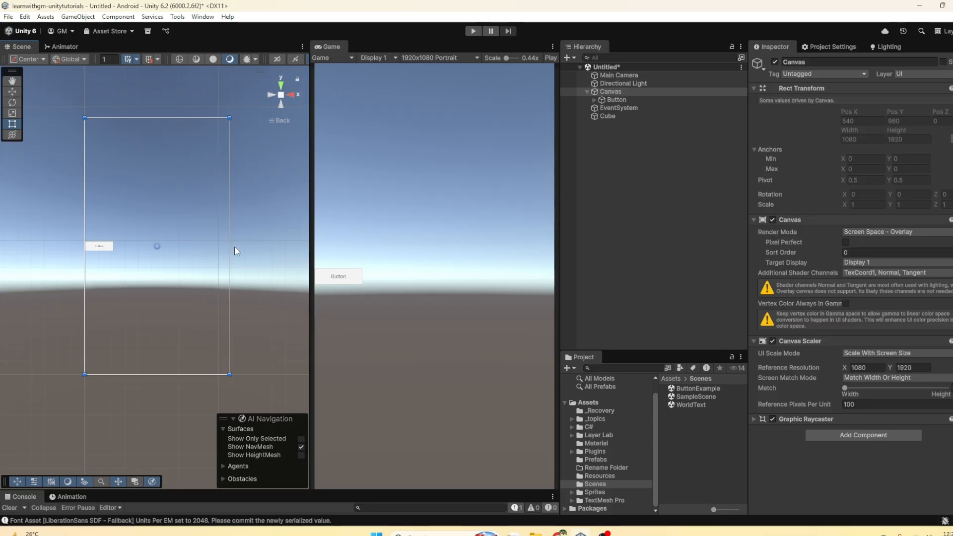
left_click(427, 58)
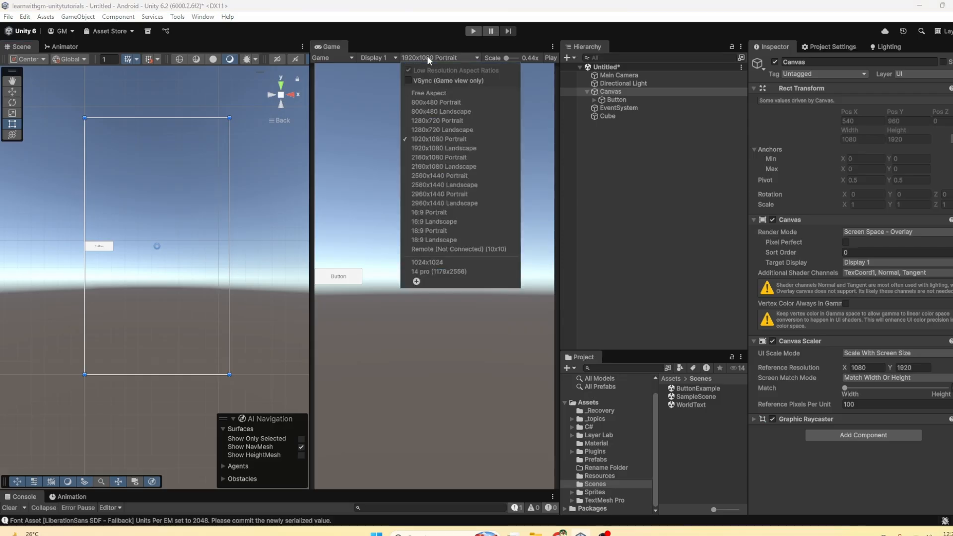
left_click(420, 120)
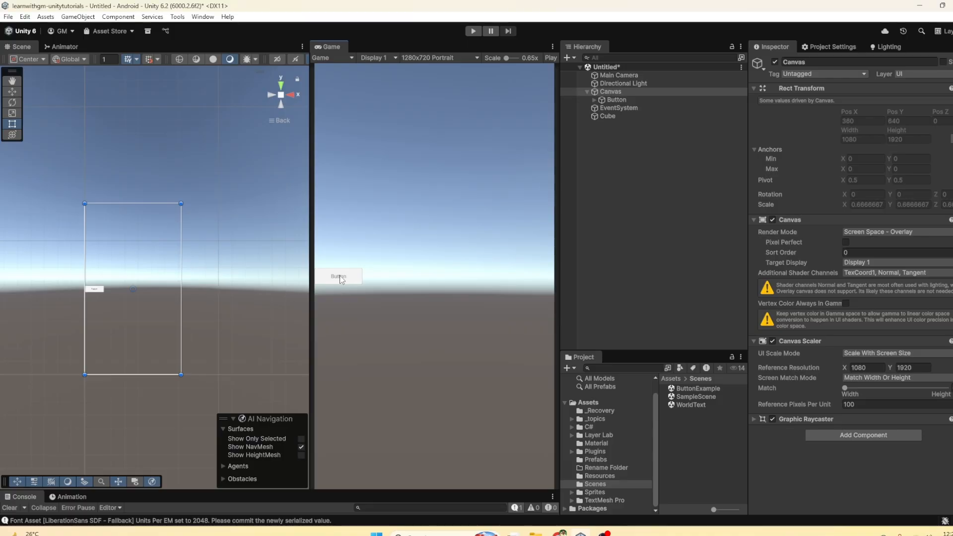
- Preview the Canvas in the Game view at 2560x1440 Portrait and at 16:9 Portrait
left_click(424, 55)
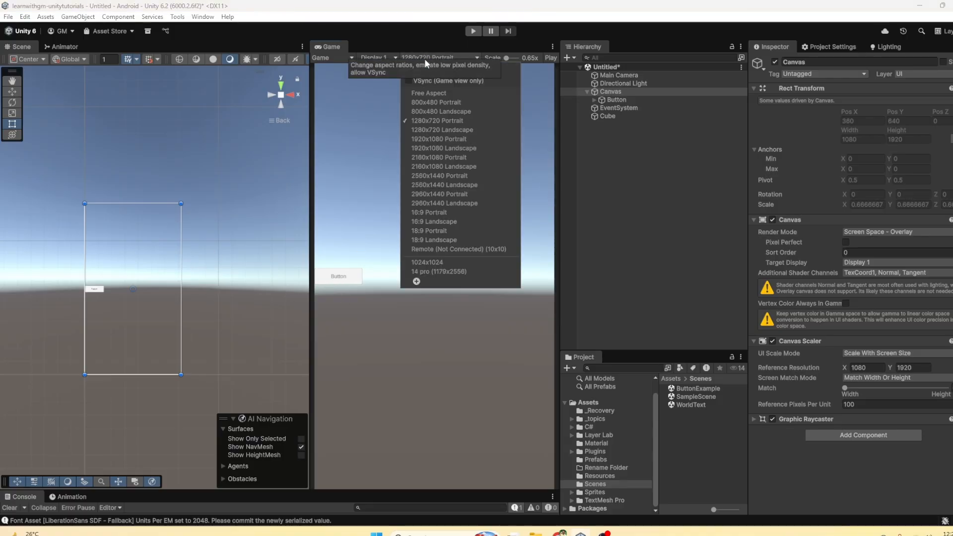
left_click(420, 175)
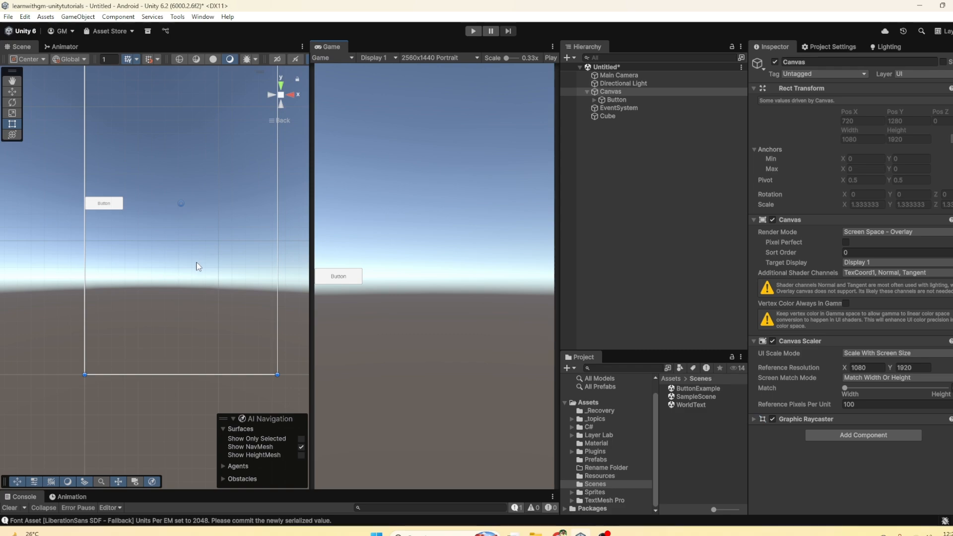
middle_click_drag(191, 232, 173, 286)
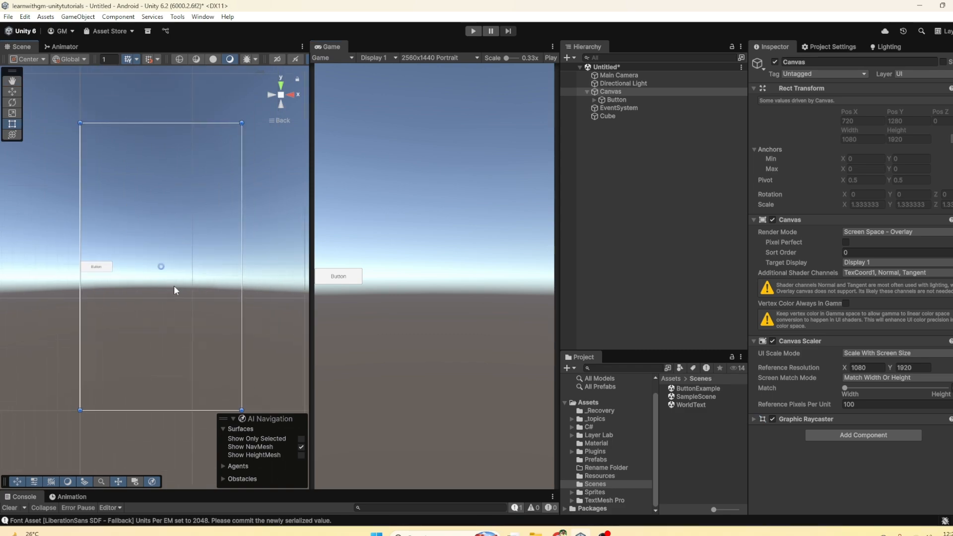
left_click(422, 57)
left_click(421, 205)
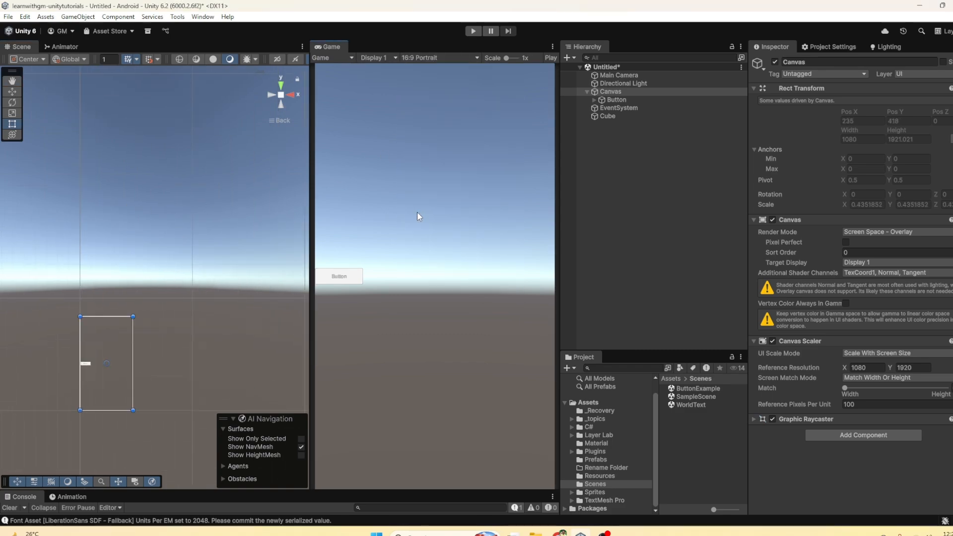
- Preview the Game view at 18:9 Portrait and return it to 1920x1080 Portrait
left_click(419, 58)
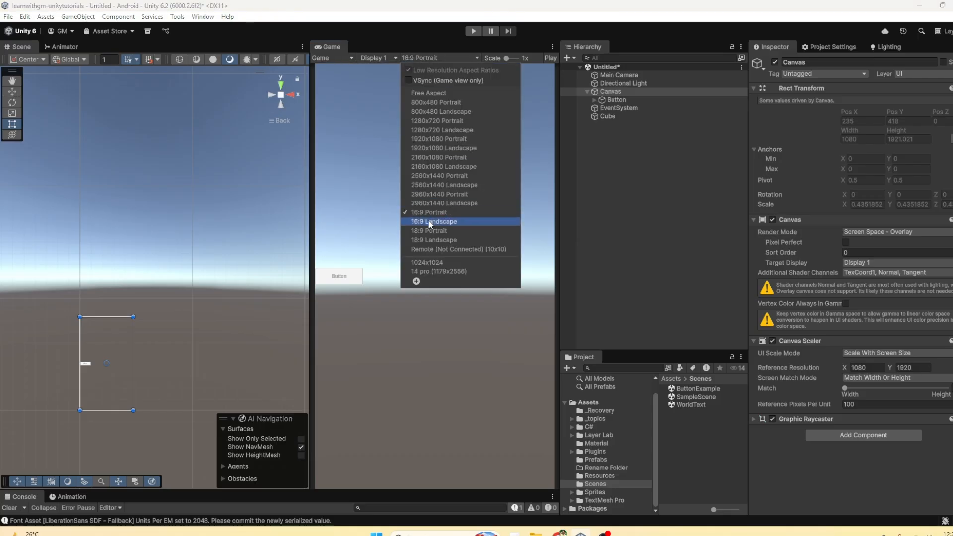
left_click(426, 230)
left_click(424, 57)
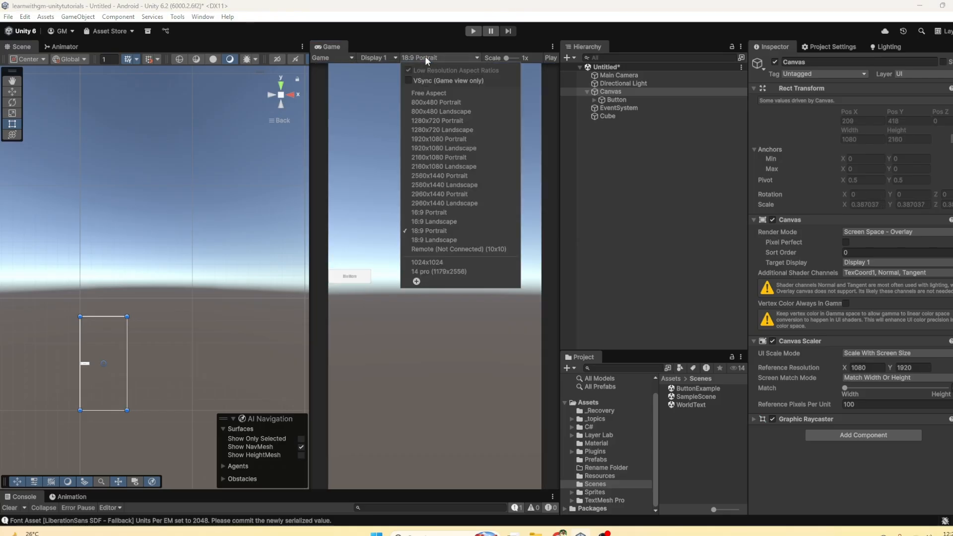
left_click(430, 139)
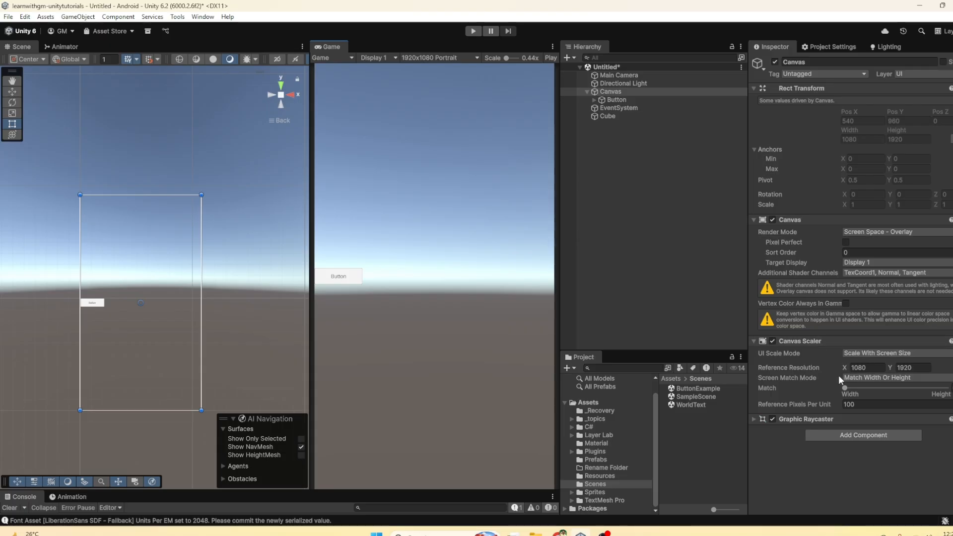
- Keep Screen Match Mode at Match Width Or Height and set Match about halfway between Width and Height
mouse_move(772, 380)
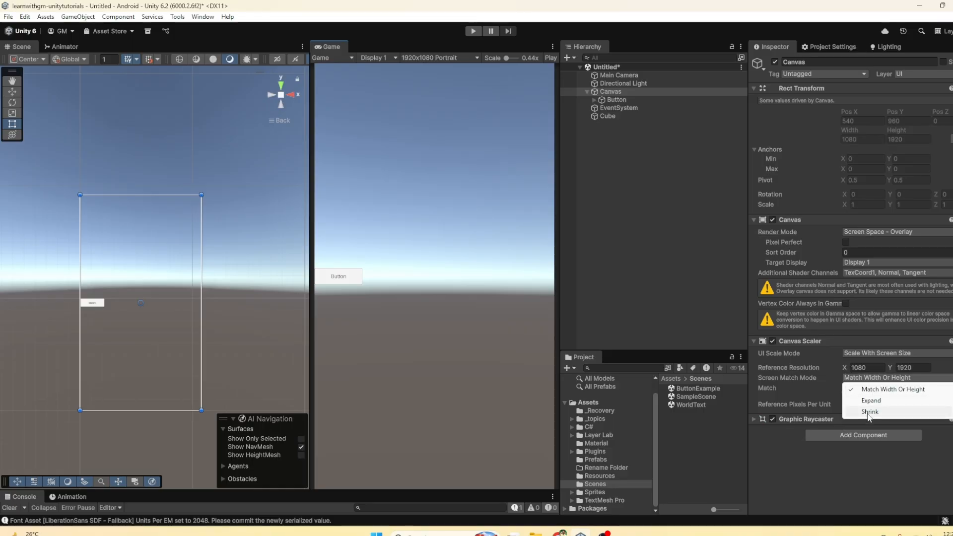
left_click(852, 378)
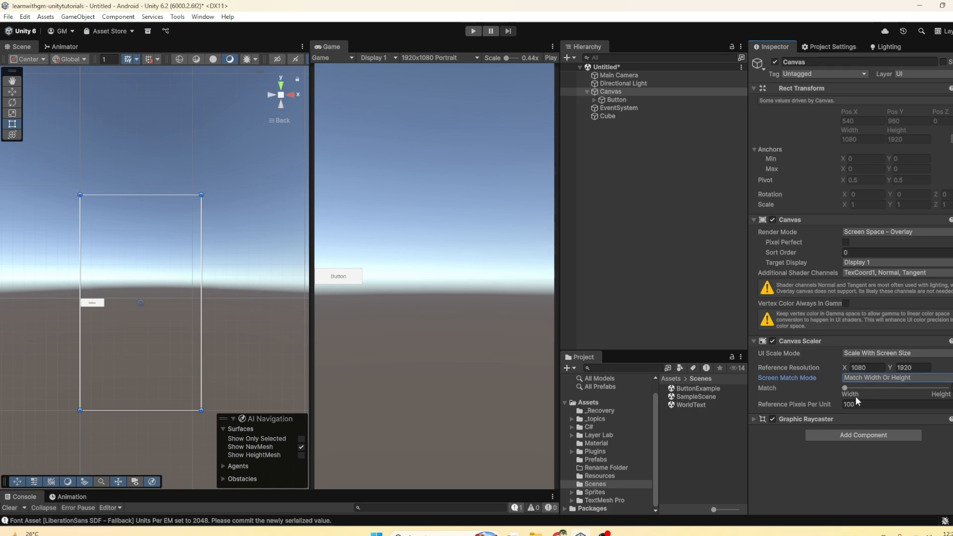
left_click_drag(844, 388, 895, 387)
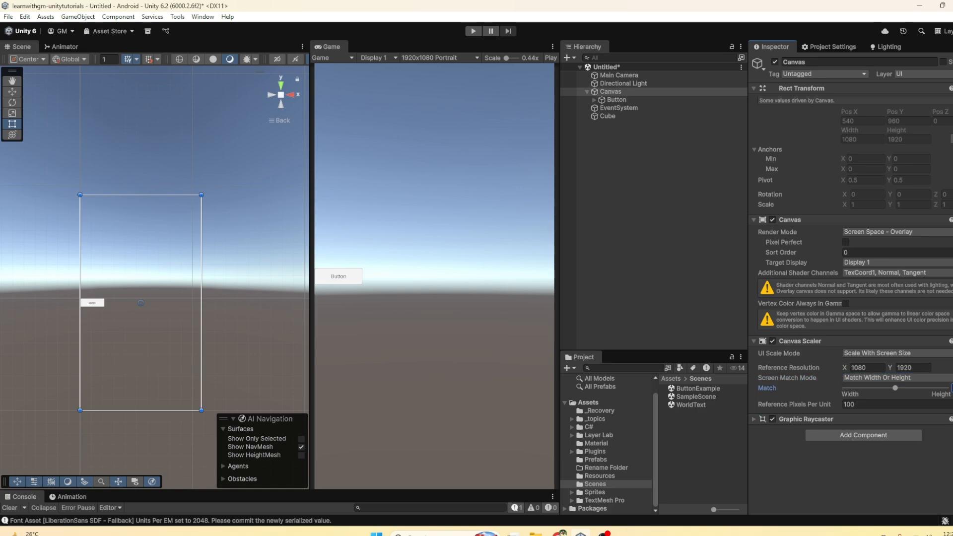